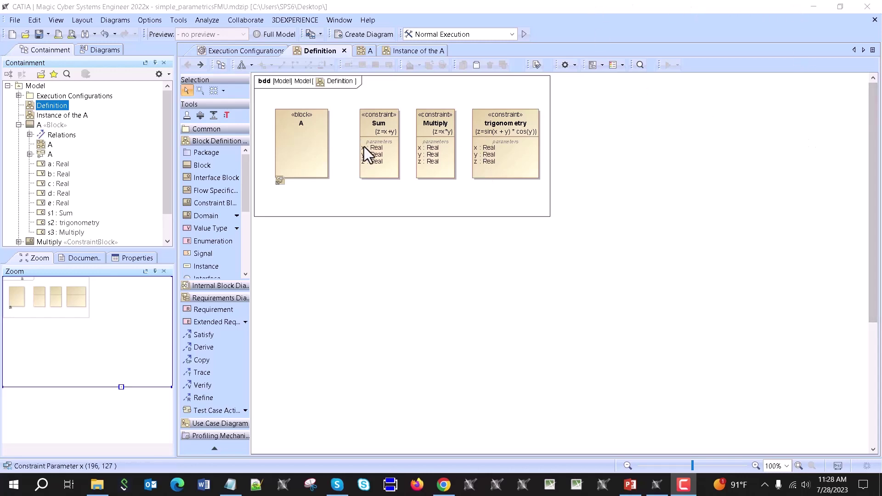
Step: Browse the Definition diagram, block A's parametric diagram and its state machine
click(235, 52)
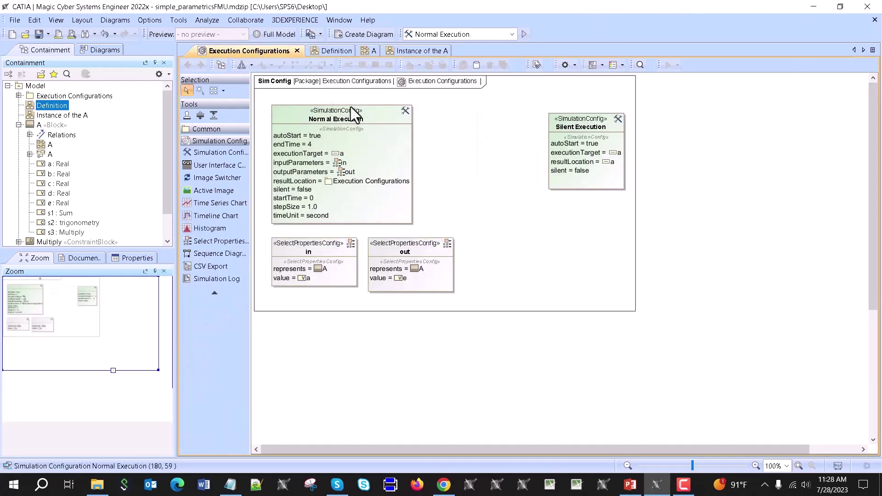
click(330, 50)
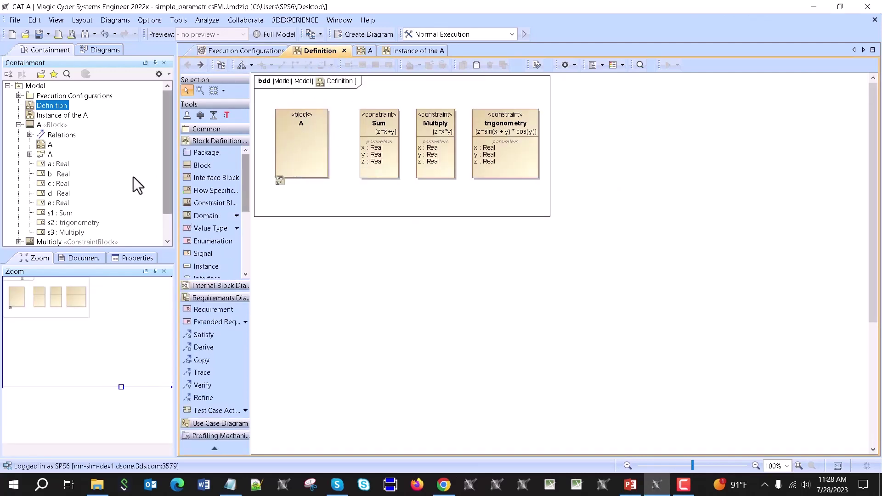
double_click(50, 145)
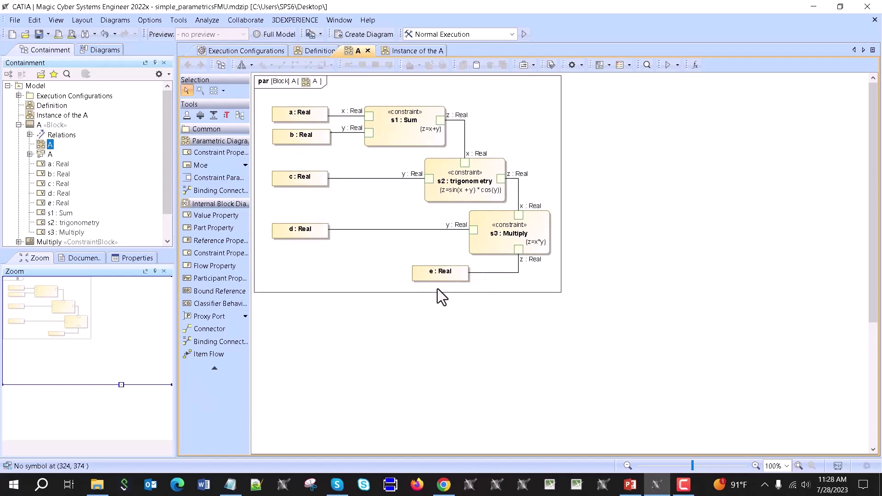
click(312, 49)
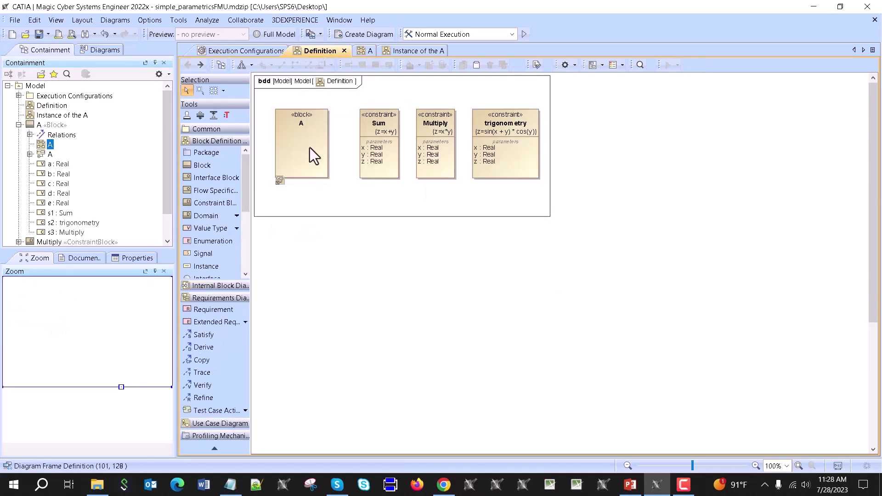
double_click(304, 140)
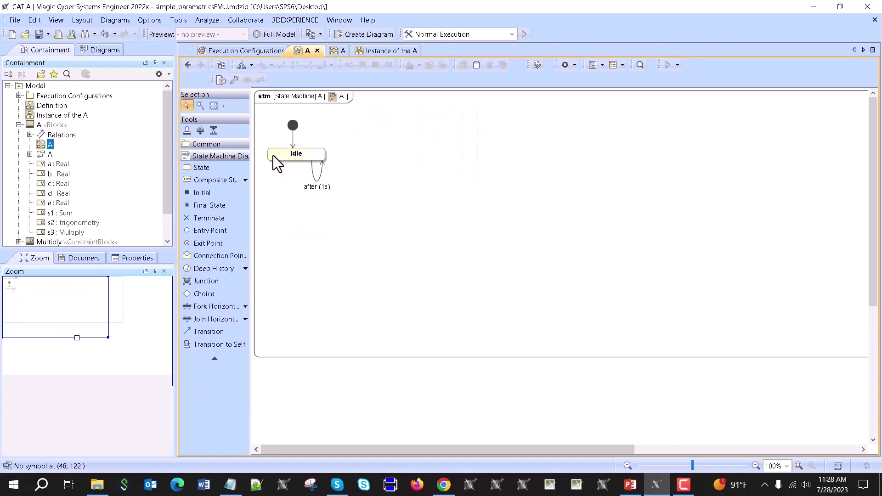
click(188, 64)
double_click(320, 137)
click(188, 65)
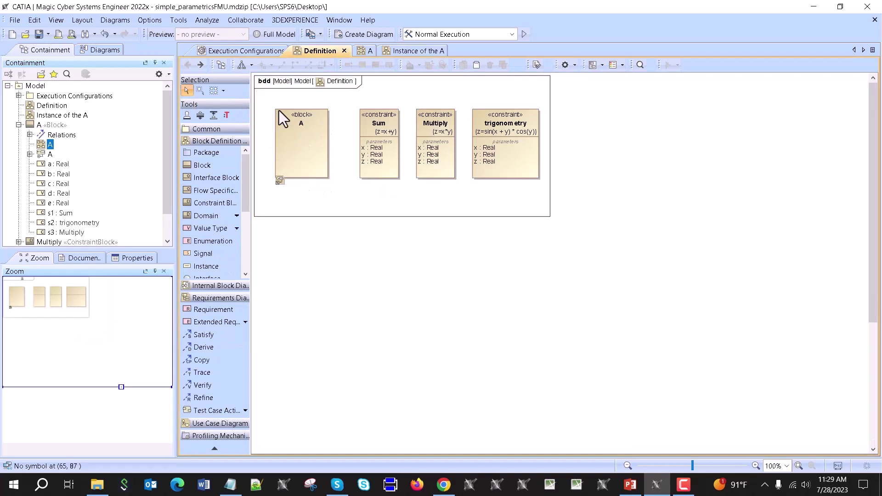
Step: Drag block A onto Normal Execution in Execution Configurations to make it the target
click(263, 52)
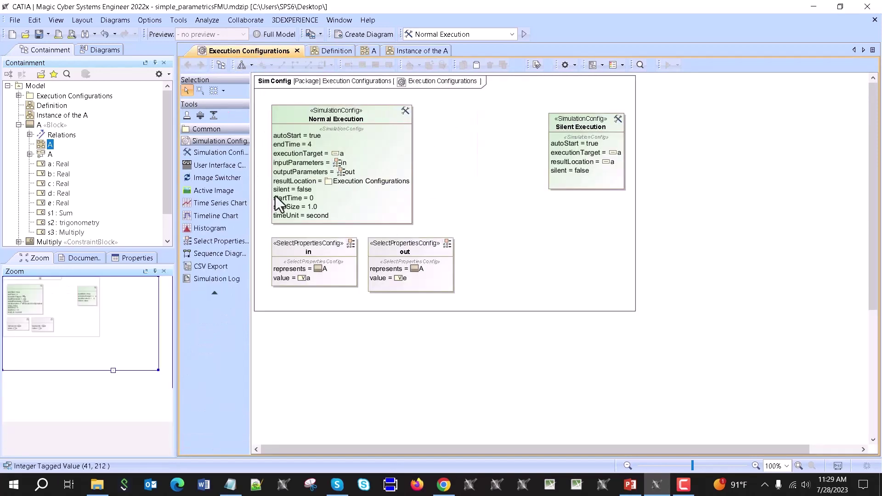
drag(49, 125, 293, 119)
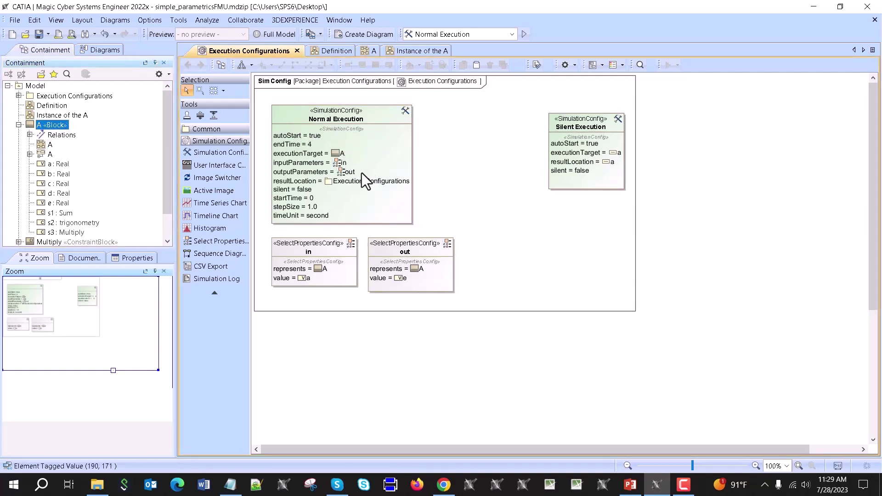
scroll(53, 144, down, 2)
scroll(56, 129, up, 2)
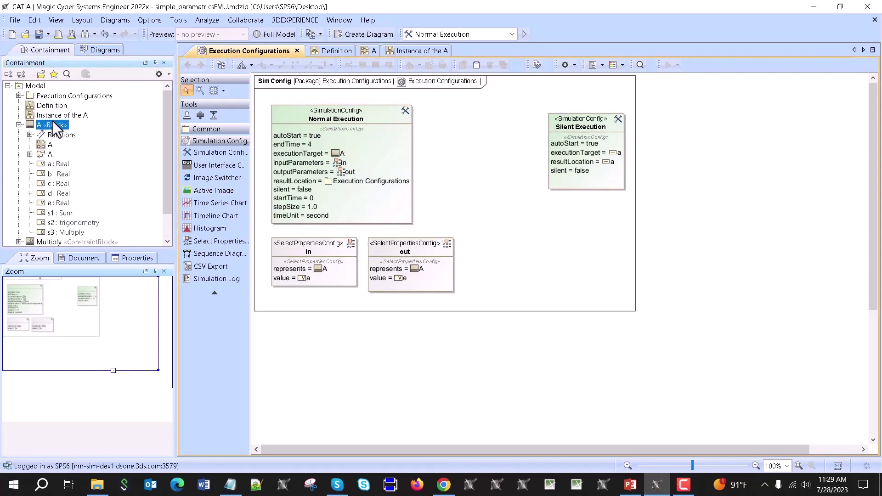
Step: View the Instance of A diagram with values, then return to Execution Configurations
double_click(51, 106)
click(47, 117)
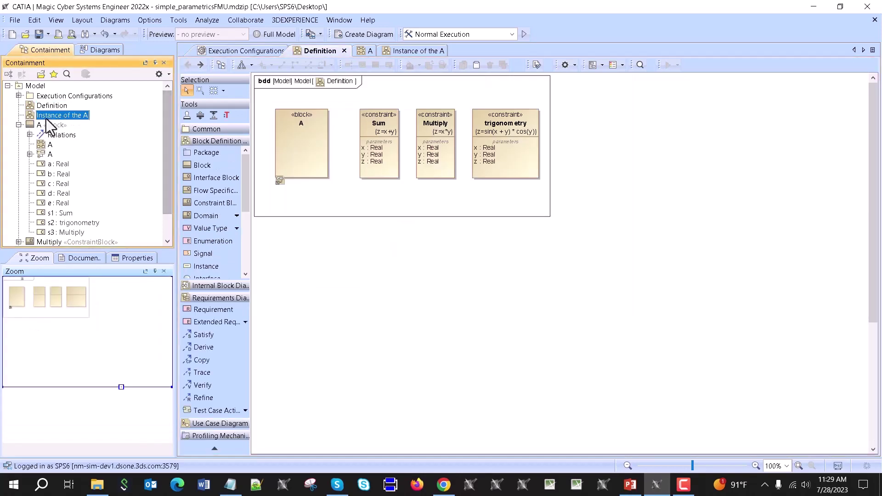
double_click(46, 116)
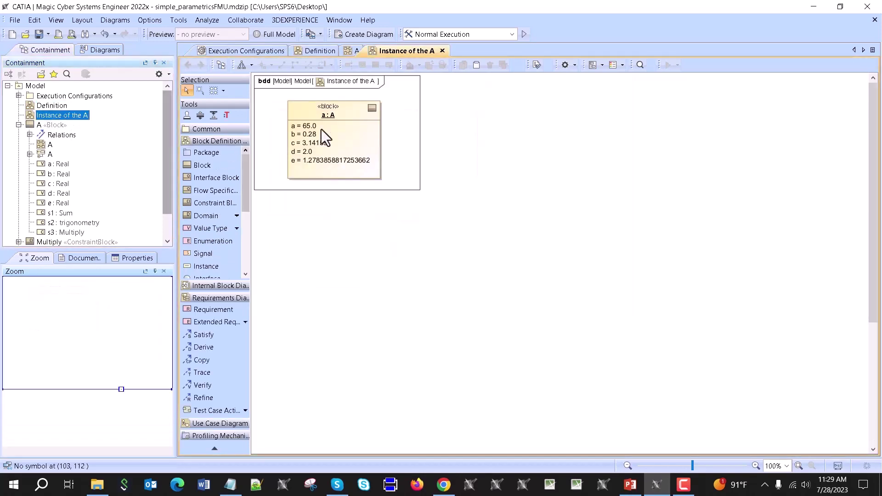
click(319, 52)
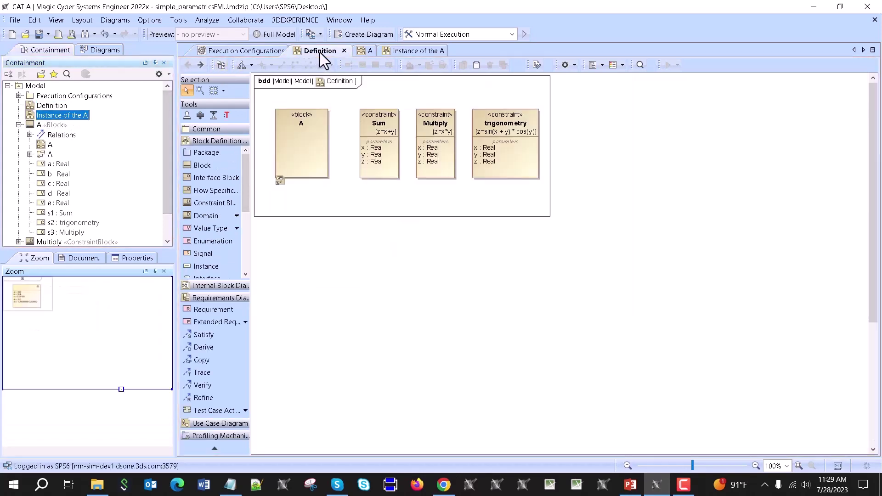
click(253, 52)
scroll(68, 143, down, 1)
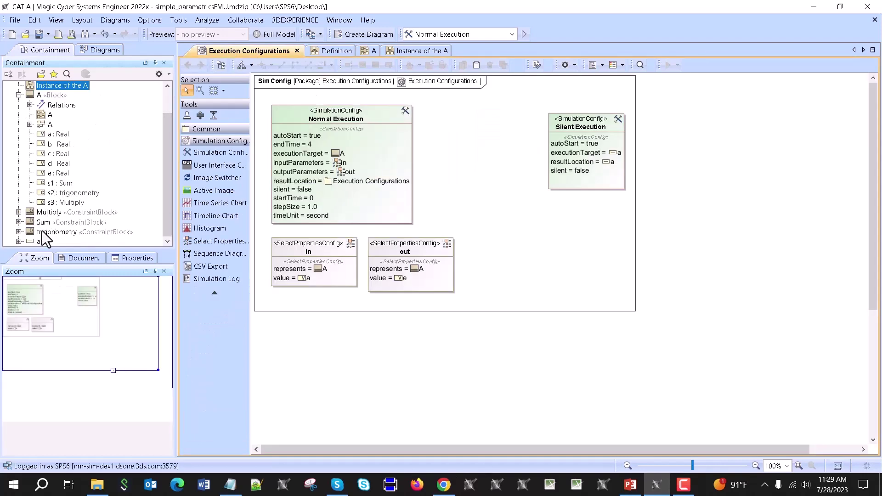
Step: Make instance a the execution target and add a Select Properties config named Input
drag(39, 242, 329, 105)
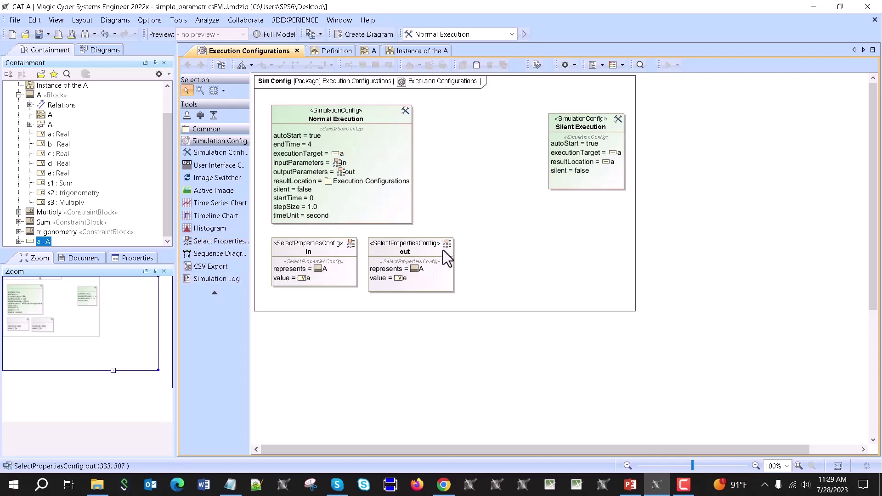
click(211, 241)
click(488, 238)
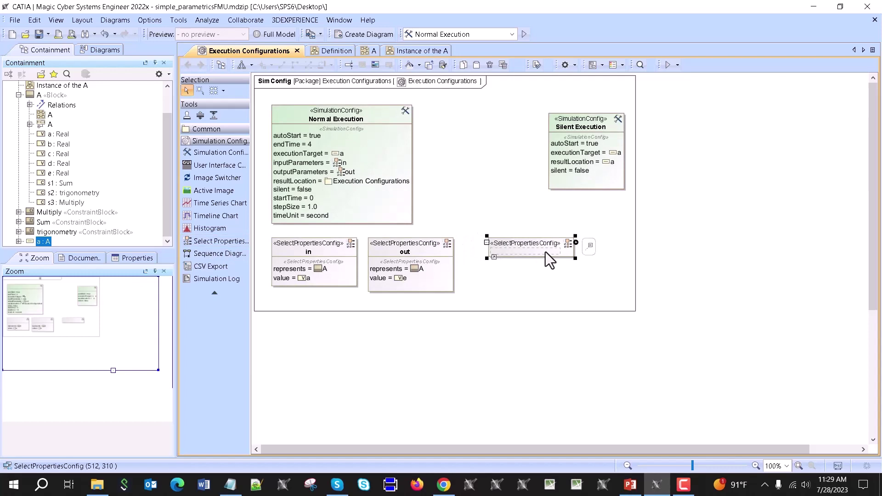
text(Input)
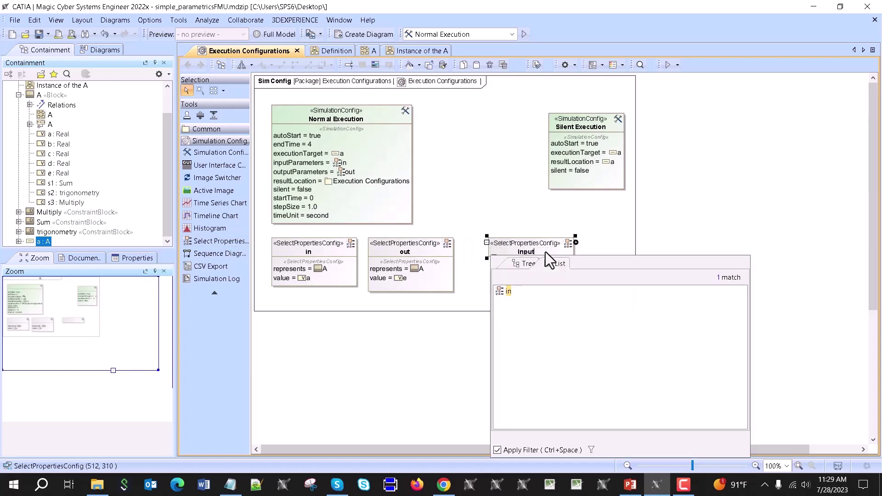
key(Return)
click(501, 208)
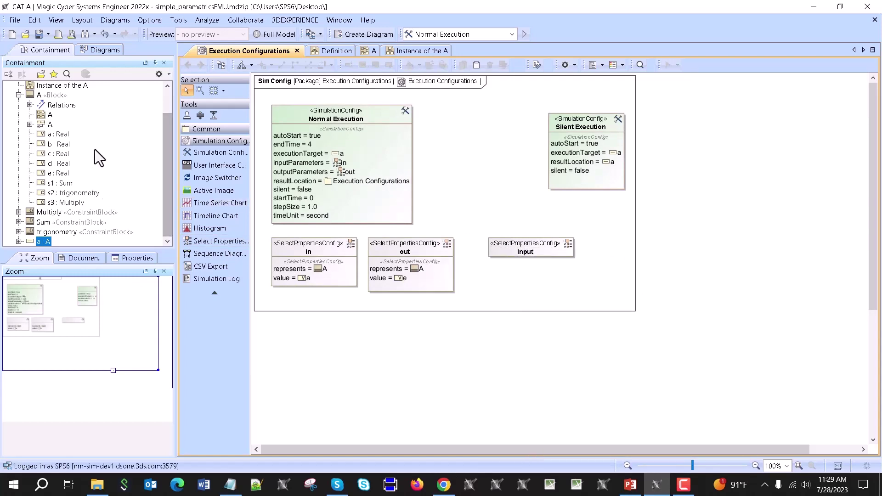
Step: Make Input represent block A with values a and b, and delete the old in config
scroll(93, 198, up, 1)
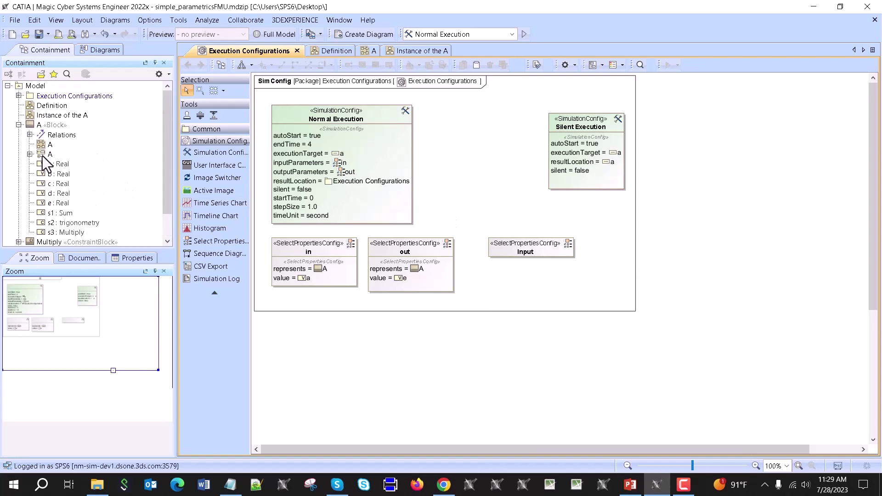
drag(42, 124, 515, 253)
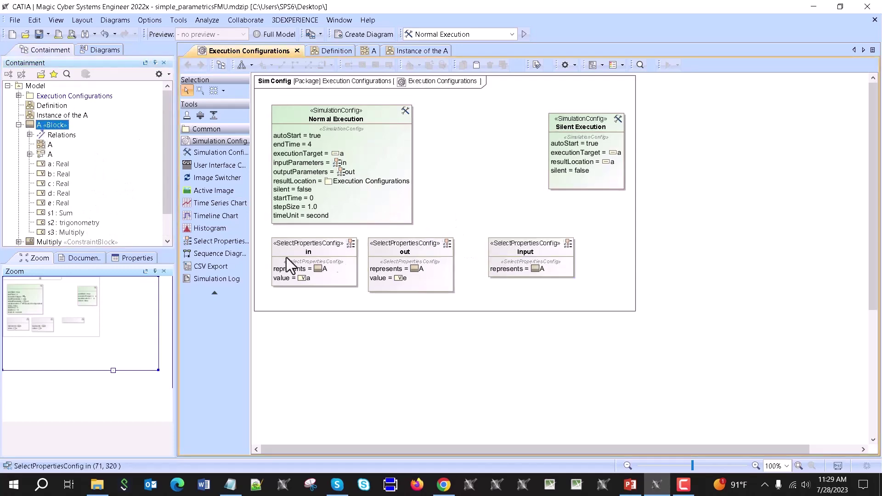
double_click(500, 249)
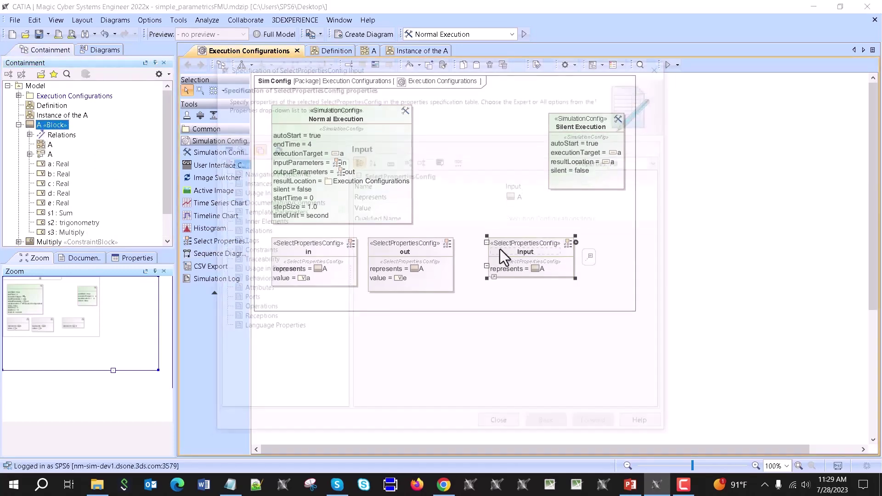
click(547, 212)
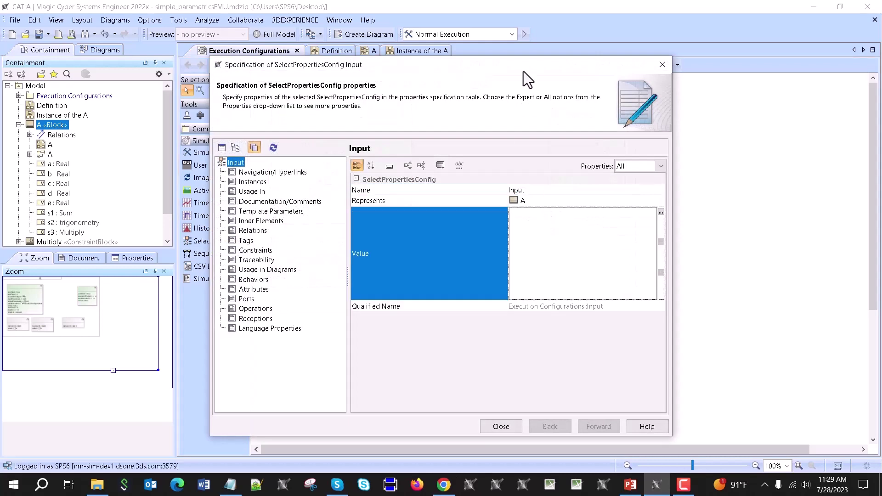
drag(522, 66, 558, 58)
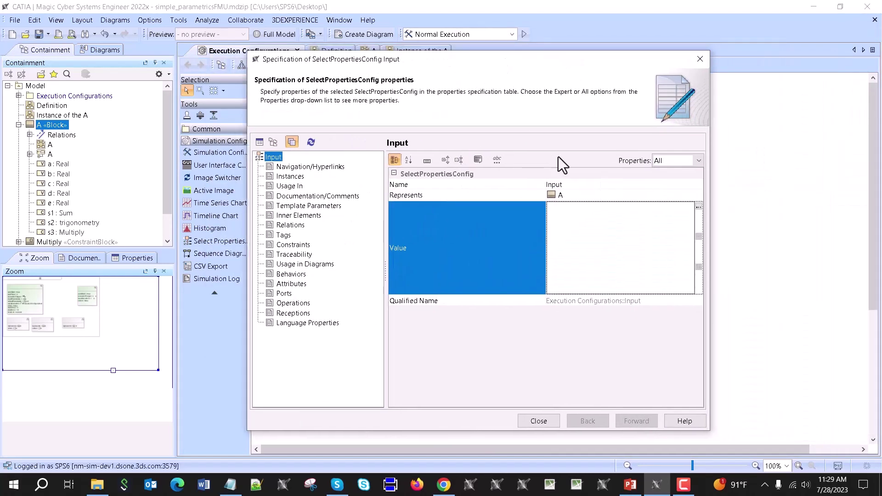
click(698, 206)
click(355, 205)
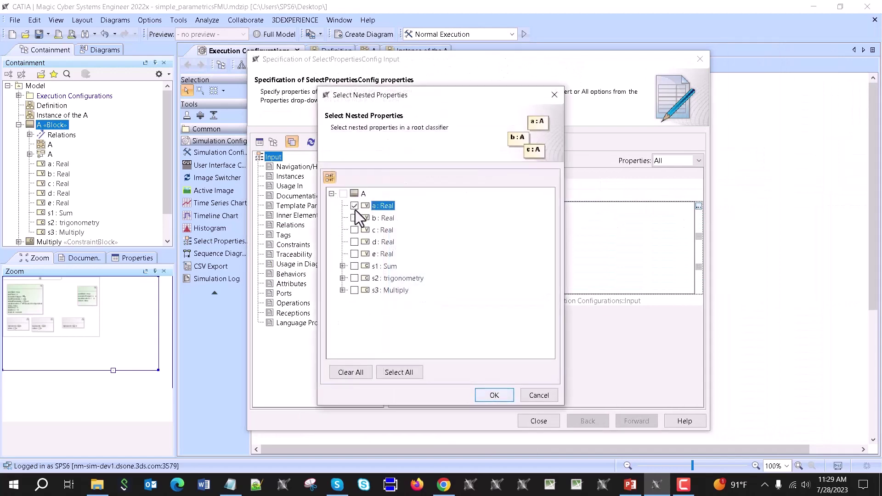
click(354, 217)
click(492, 396)
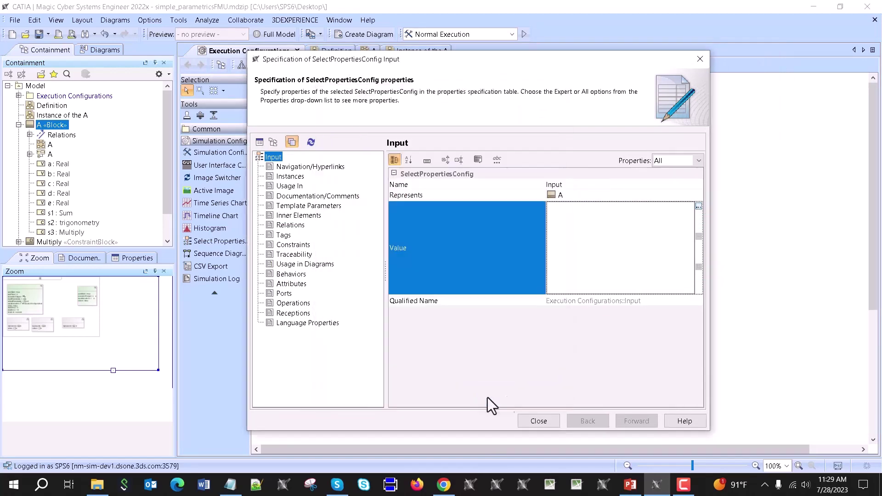
click(540, 422)
click(317, 252)
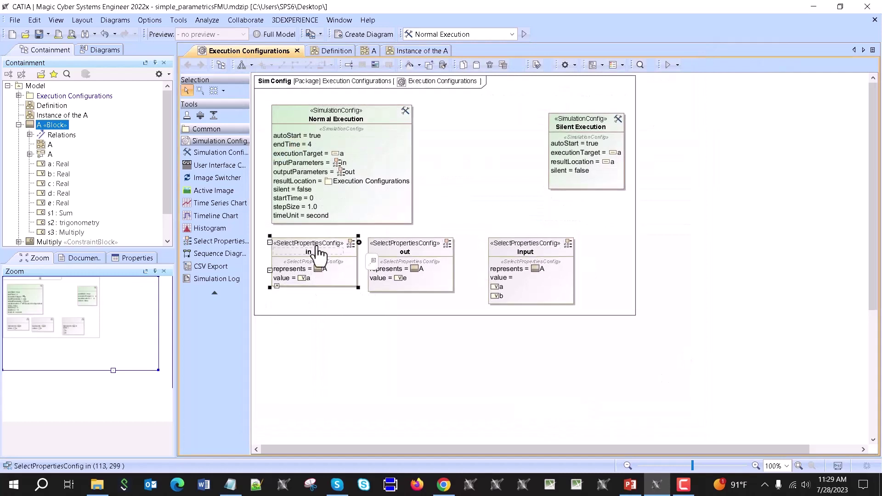
key(Delete)
Step: Try attaching Input to Normal Execution as watched properties, then undo it
click(404, 251)
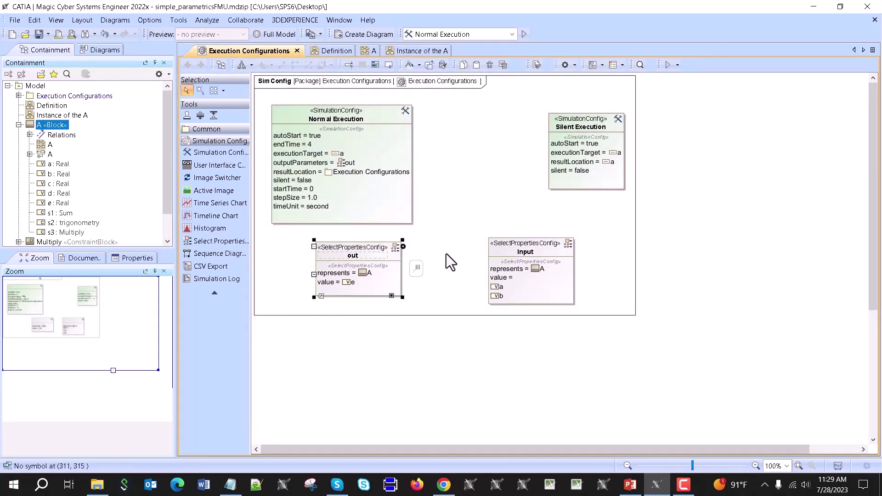
click(512, 244)
drag(512, 244, 339, 123)
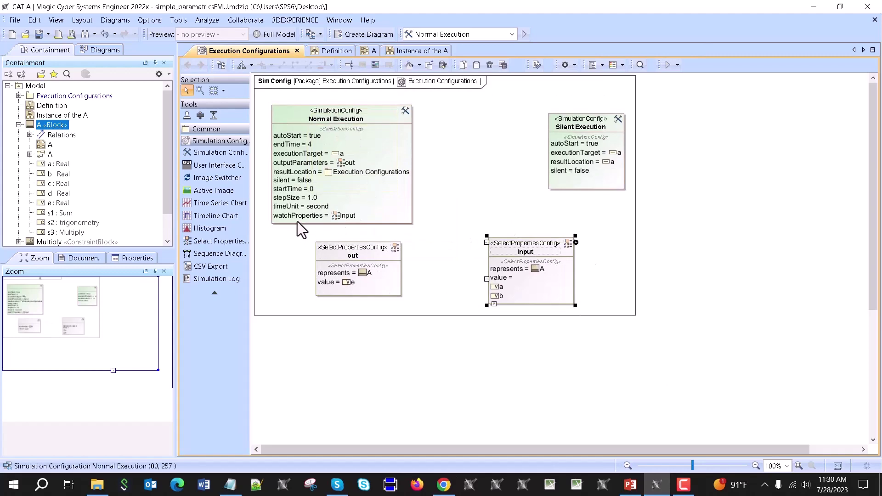
key(ctrl+z)
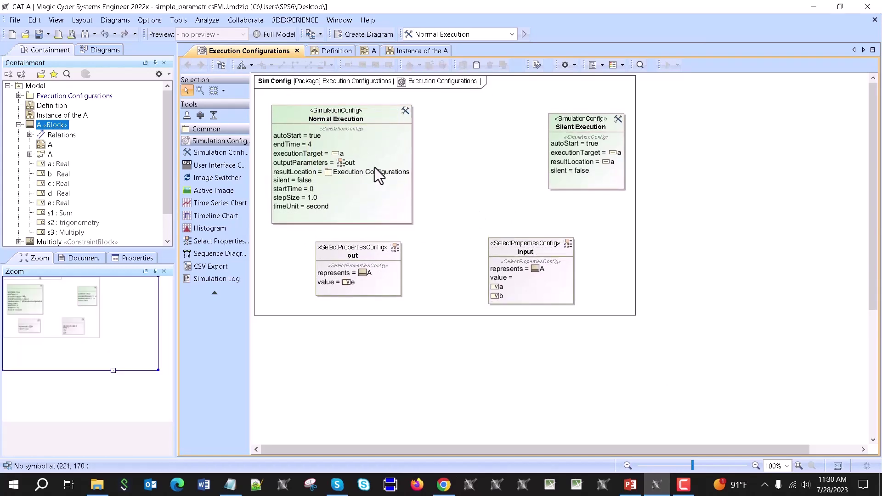
Step: Open Normal Execution's specification and set the property detail level to Expert
double_click(349, 112)
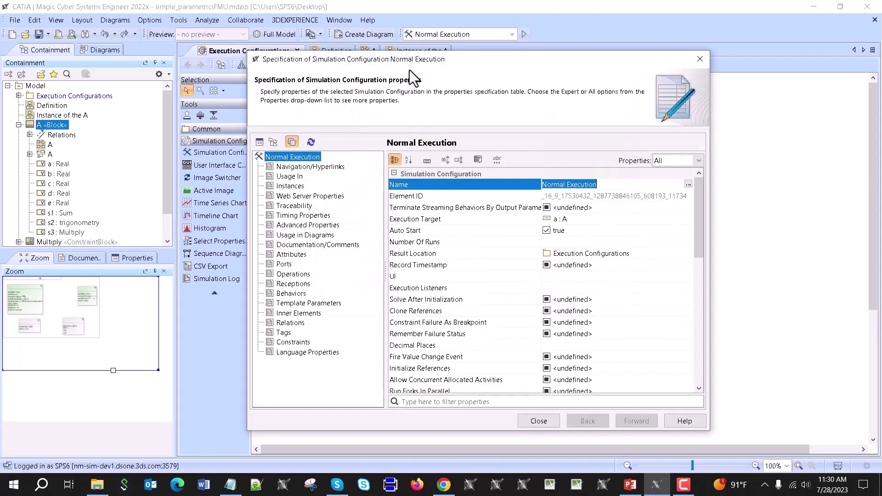
drag(410, 64, 730, 92)
scroll(77, 174, down, 1)
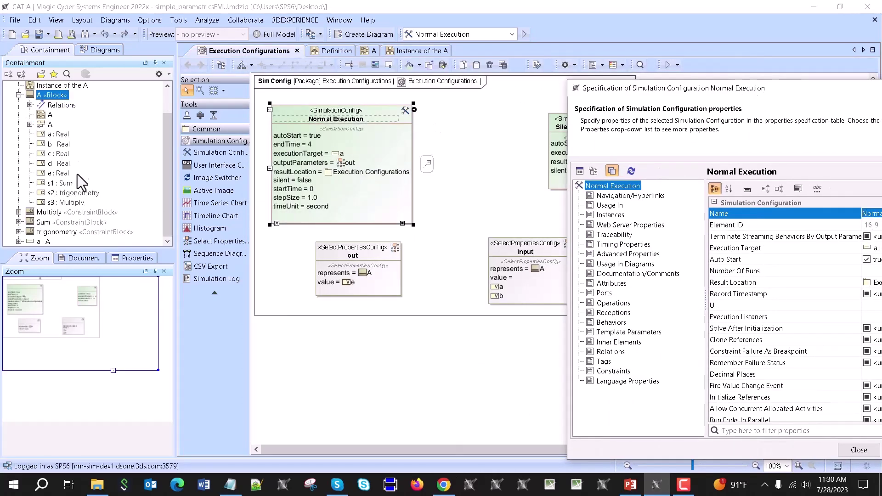
scroll(55, 156, up, 1)
click(19, 96)
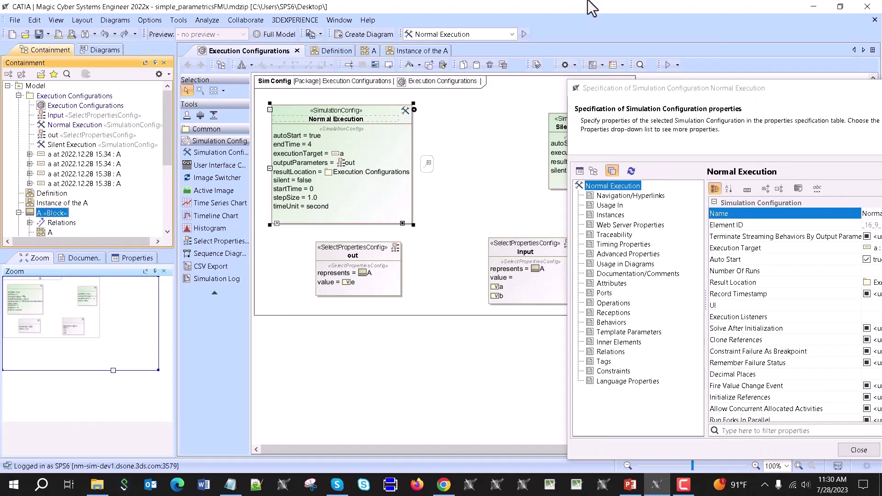
drag(789, 87, 522, 74)
click(713, 175)
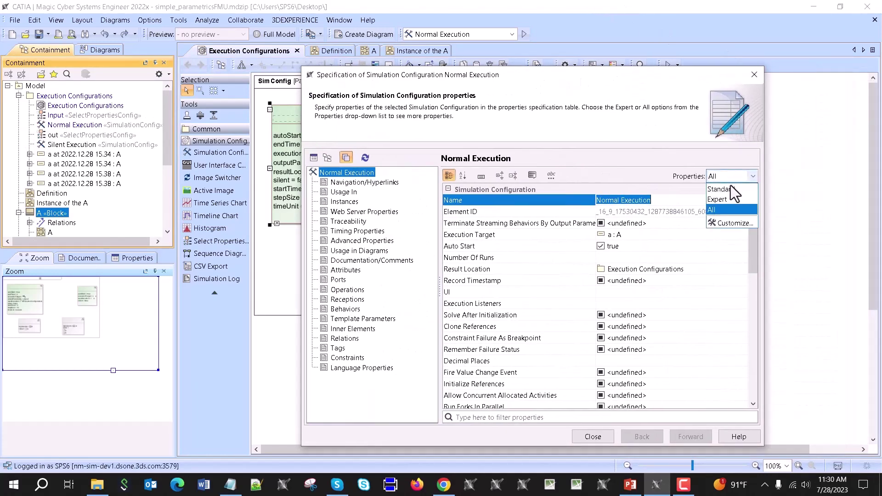
click(729, 189)
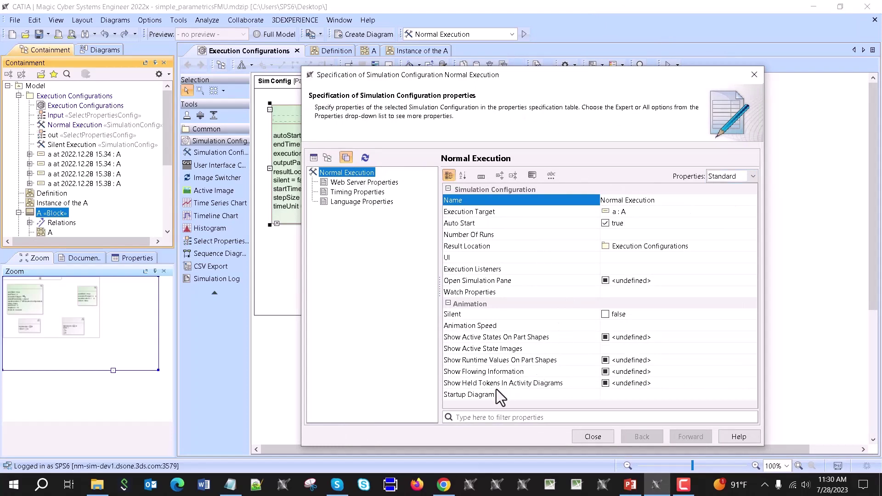
click(736, 175)
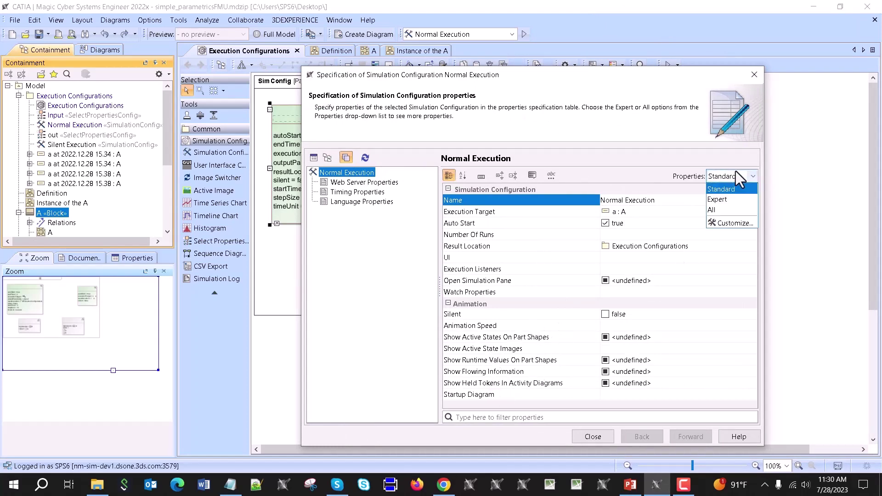
click(726, 202)
Step: Set Input Parameters to the Input config and close the specification
scroll(664, 261, down, 5)
scroll(669, 269, down, 1)
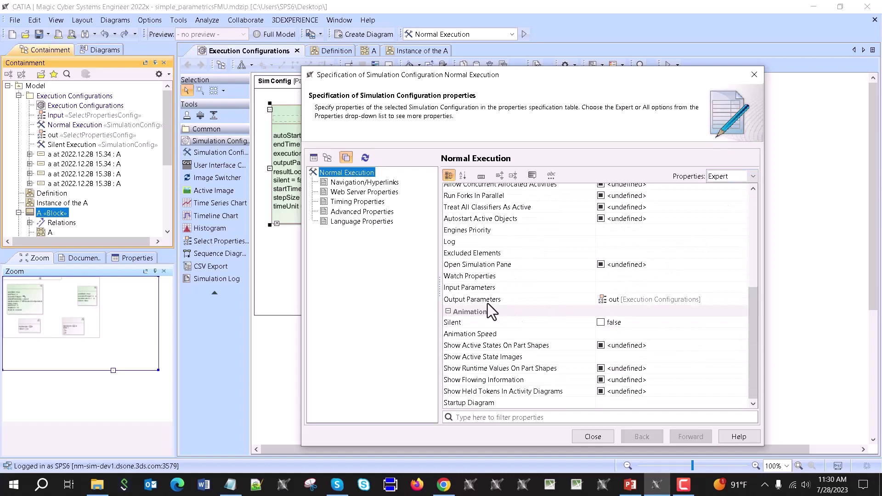
click(481, 288)
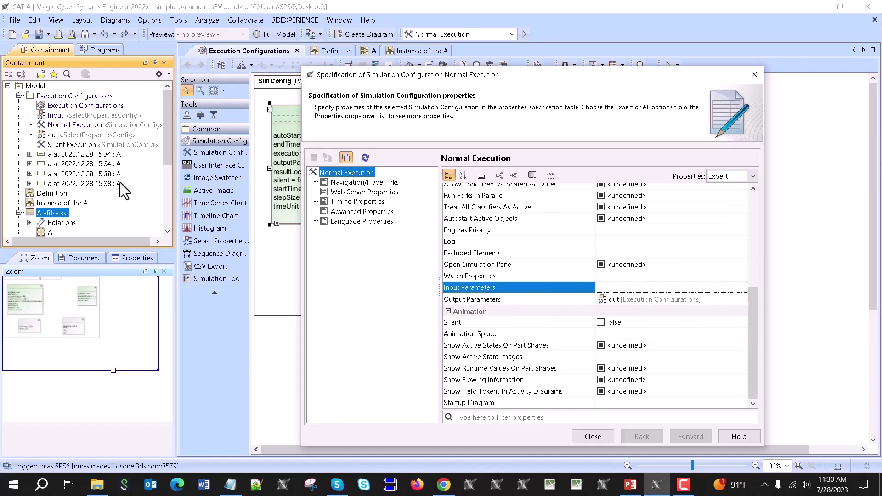
drag(58, 116, 615, 299)
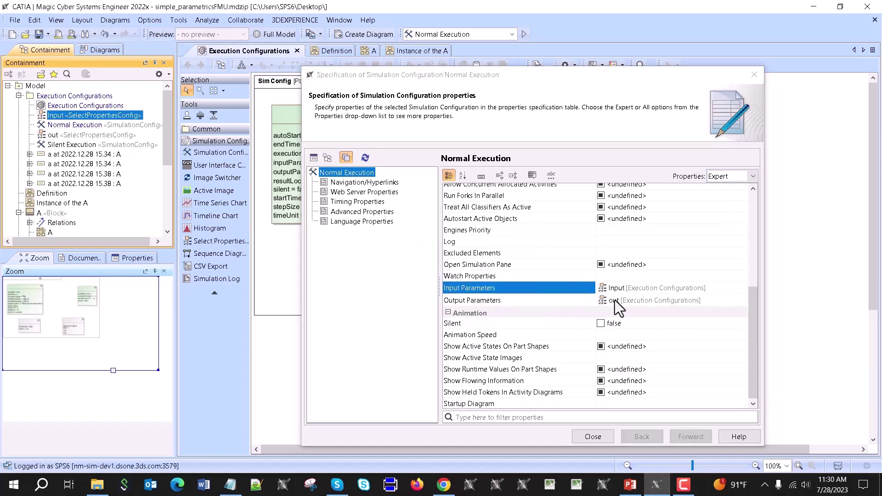
click(603, 436)
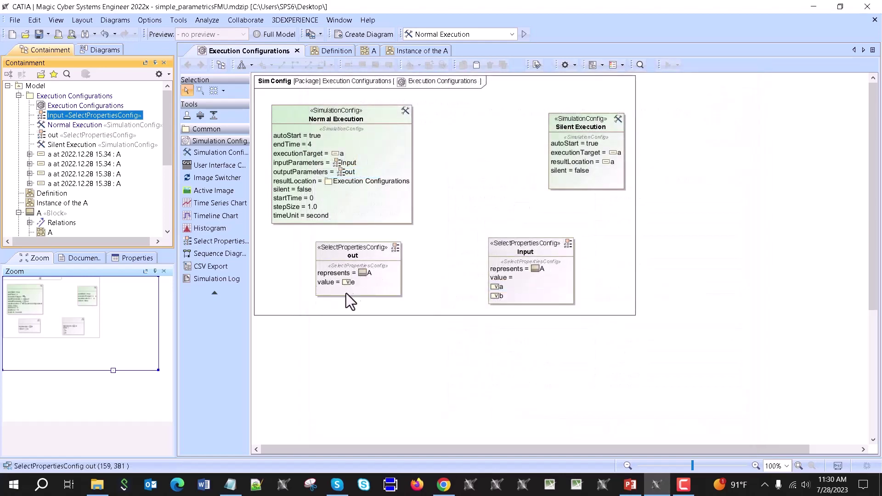
Step: Rename the out properties config to output
click(355, 258)
click(356, 256)
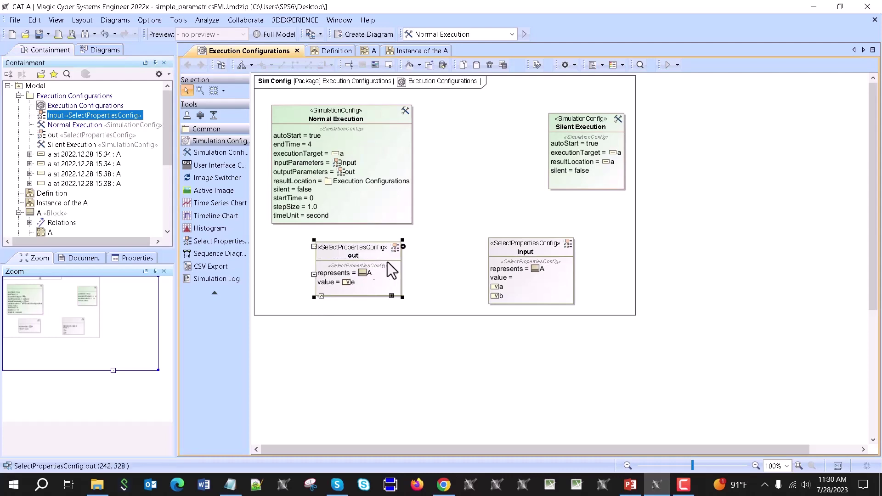
text(put)
click(434, 218)
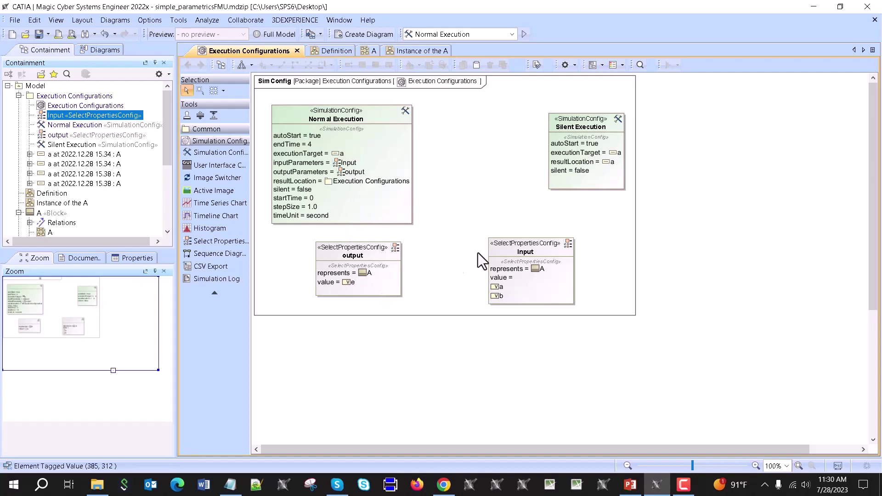
Step: Move Input beside output and bring up Normal Execution's Simulation commands
drag(516, 252, 371, 248)
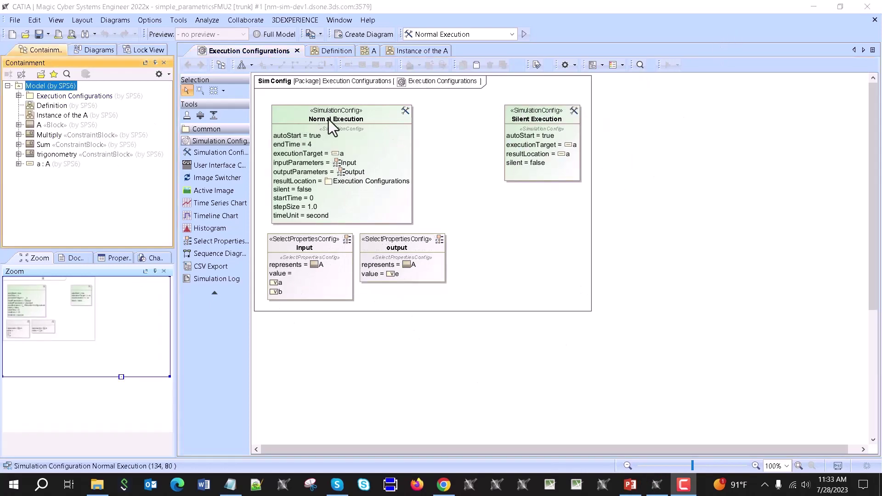
right_click(384, 110)
mouse_move(465, 368)
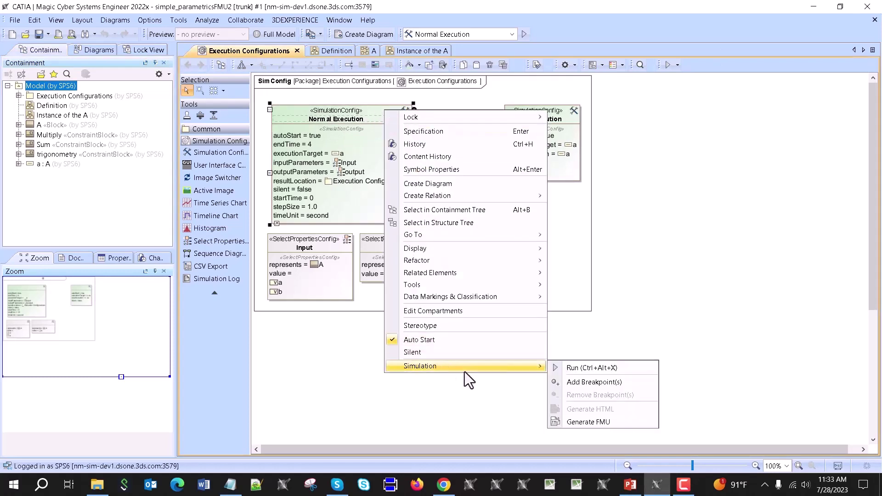
Step: Generate FMU from Normal Execution, targeting a2.fmu in Documents for Win64
click(594, 422)
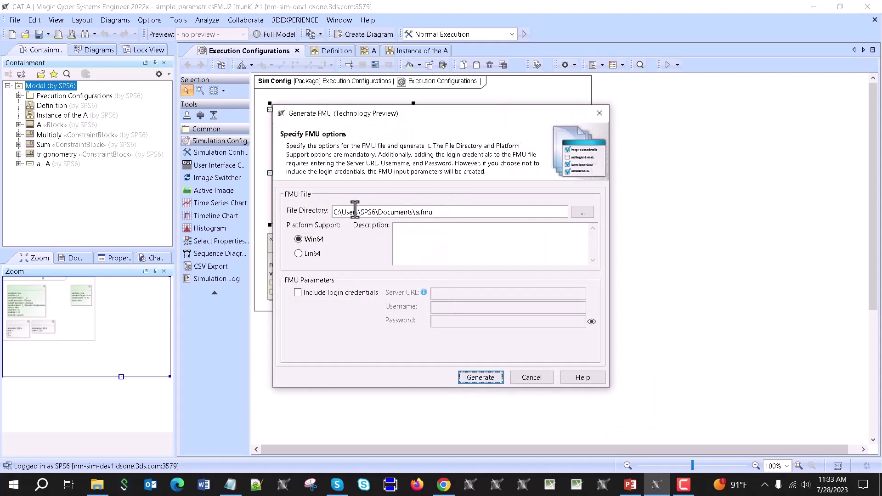
click(584, 214)
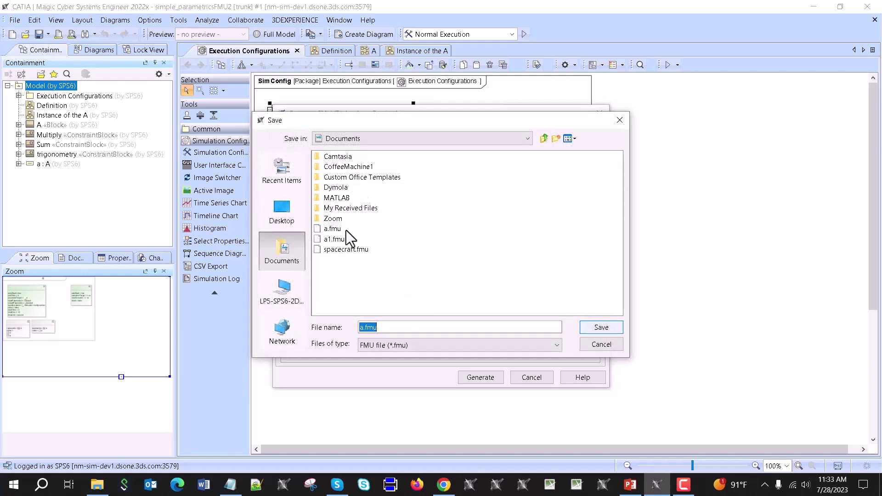
click(600, 330)
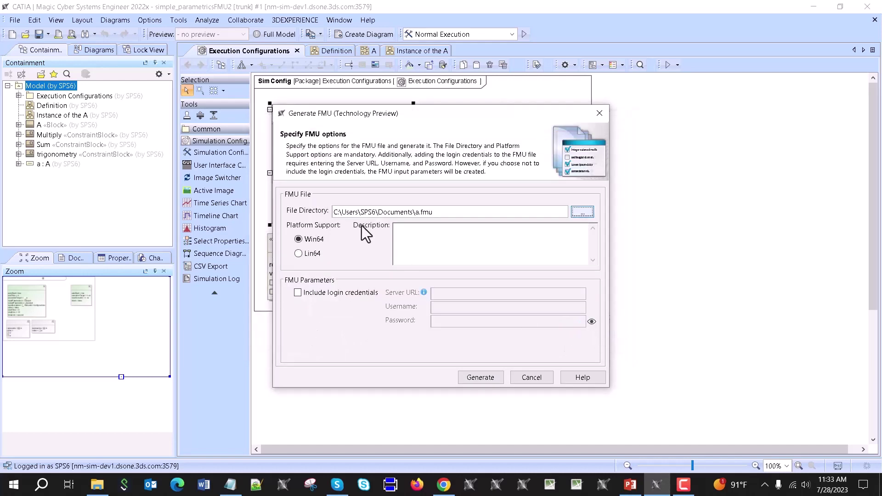
click(420, 213)
text(2)
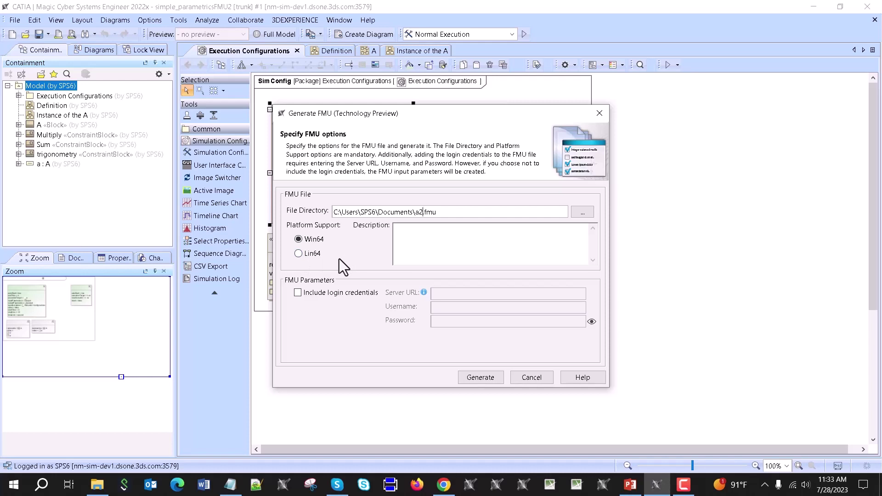
click(298, 293)
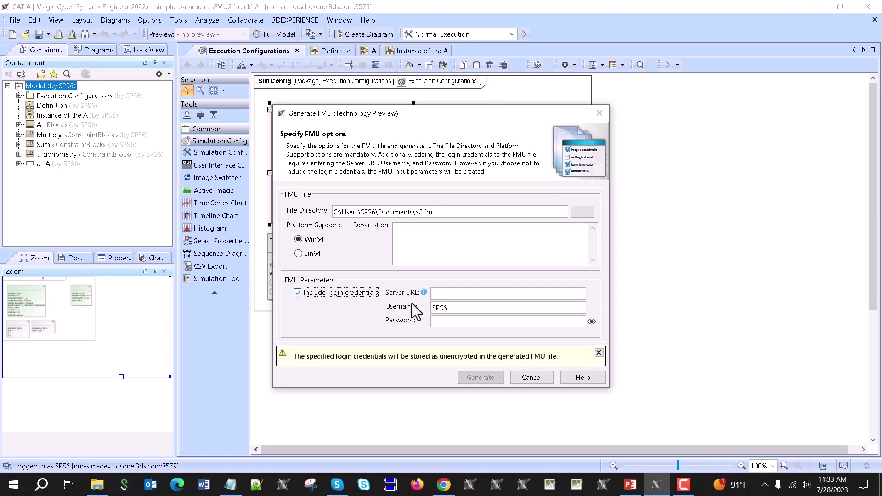
click(454, 293)
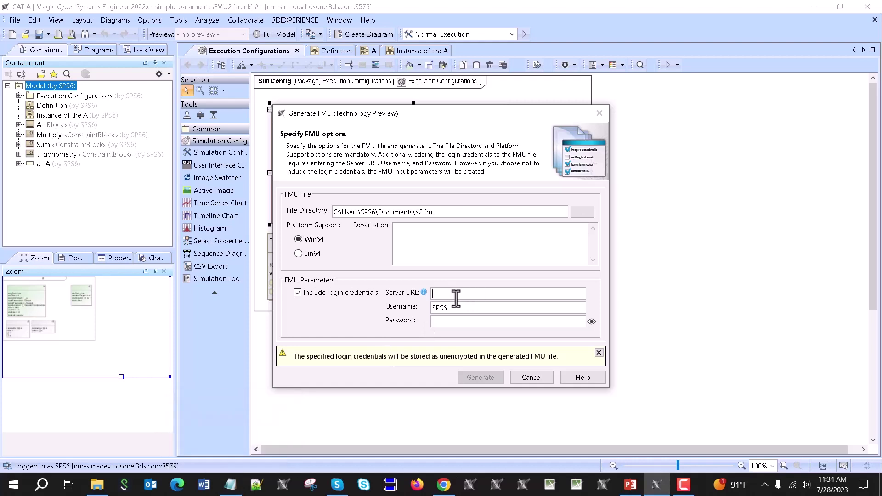
text(https://nm-sim-dev1.dsone.3ds.com:8443)
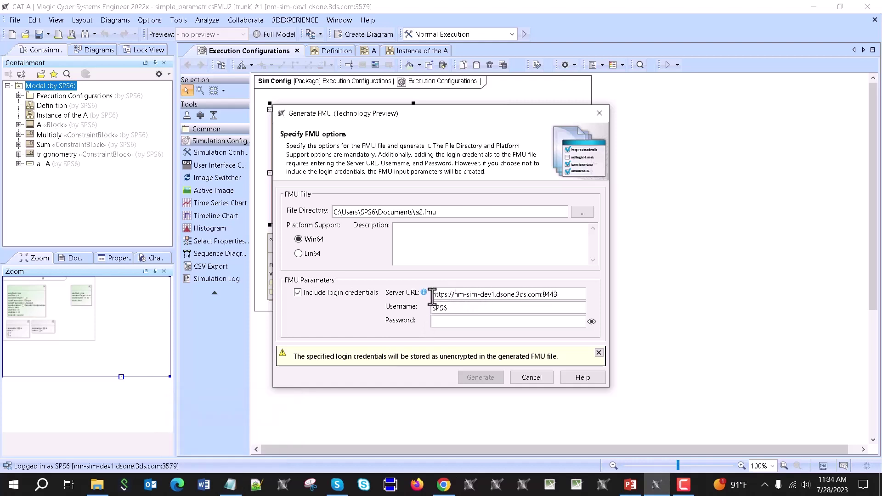
drag(433, 297, 568, 293)
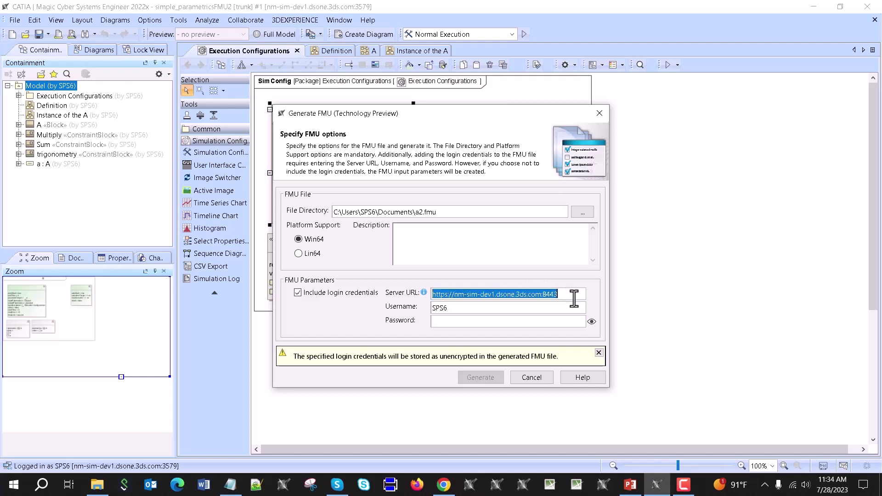
click(512, 309)
click(453, 322)
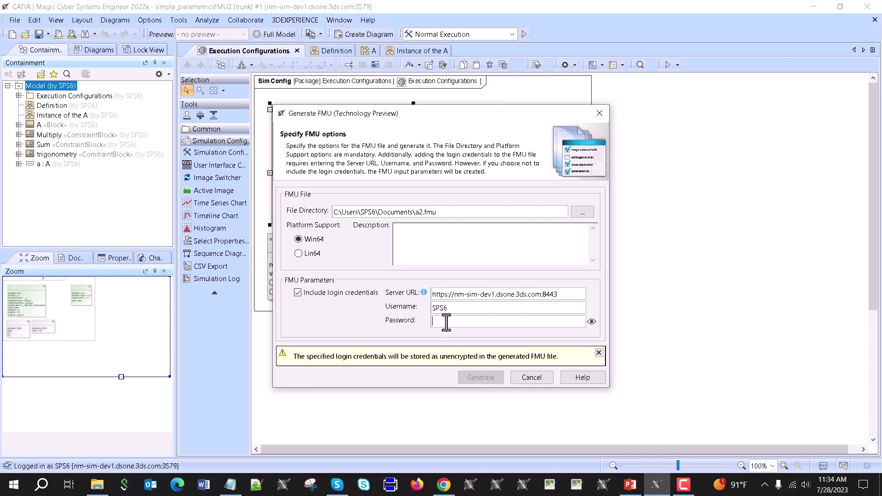
text(SPS6)
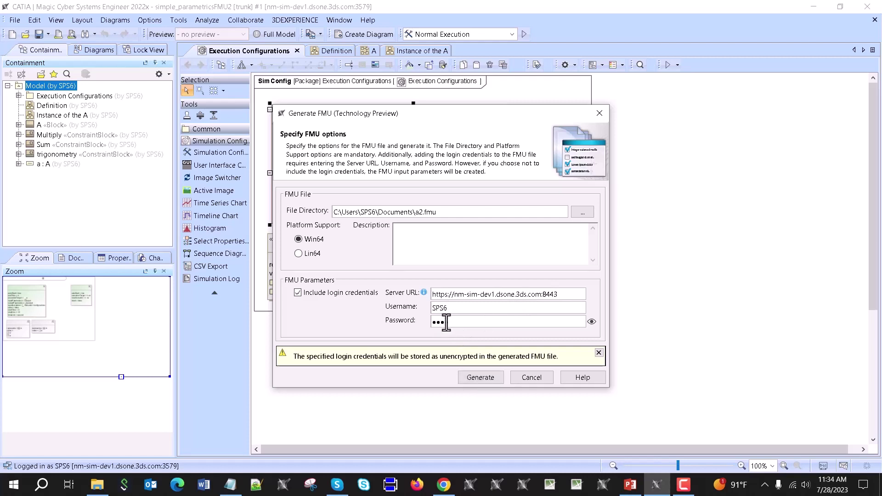
text(12345)
click(599, 353)
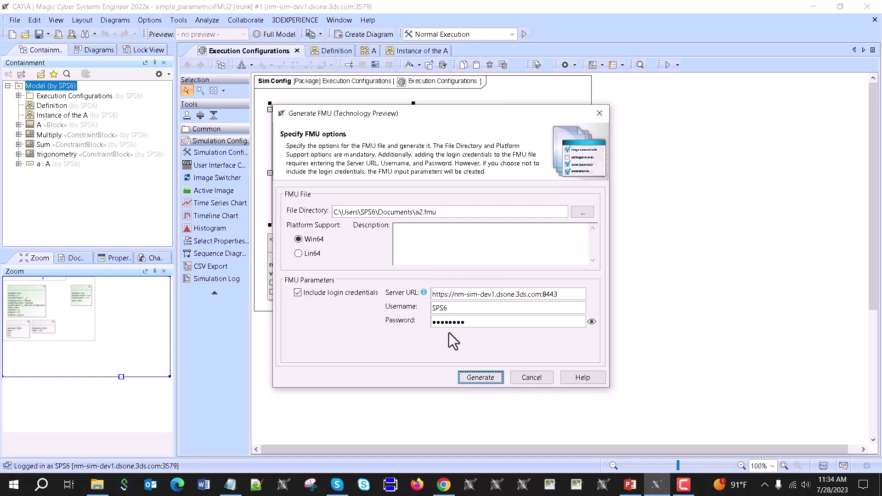
click(476, 377)
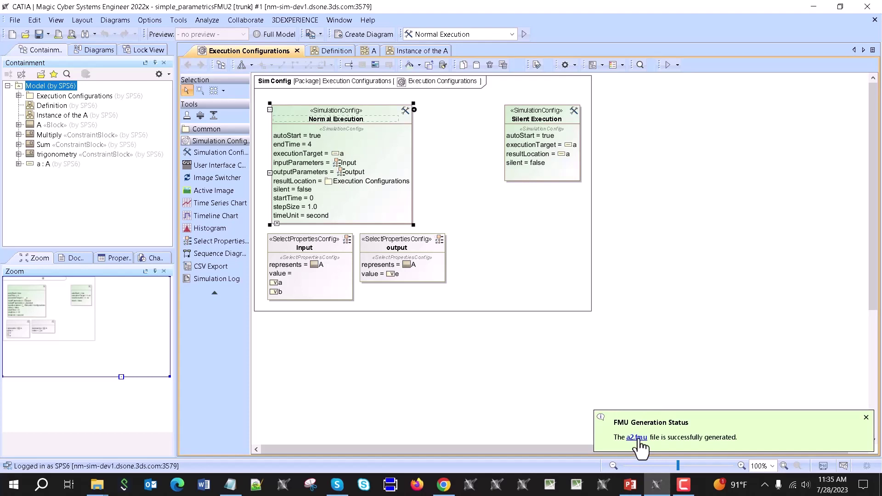
Step: Check a2.fmu in Documents, dismiss the generation notice, and open the New Project dialog
click(98, 485)
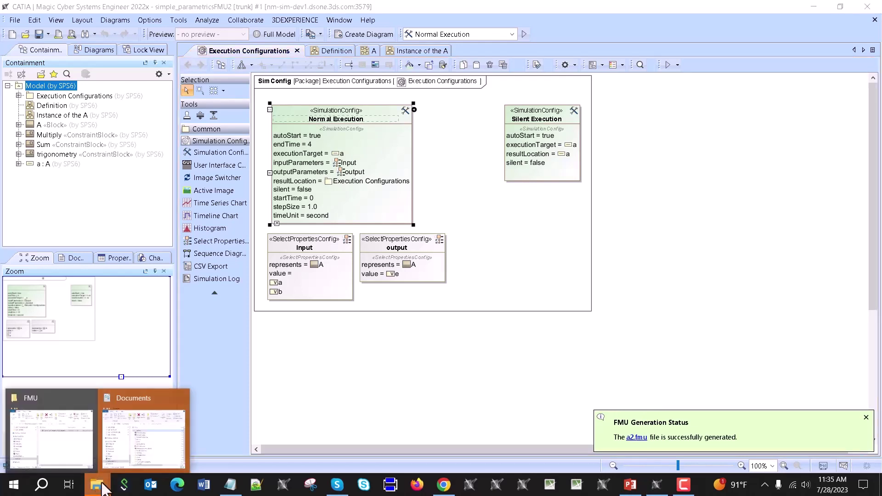
click(158, 443)
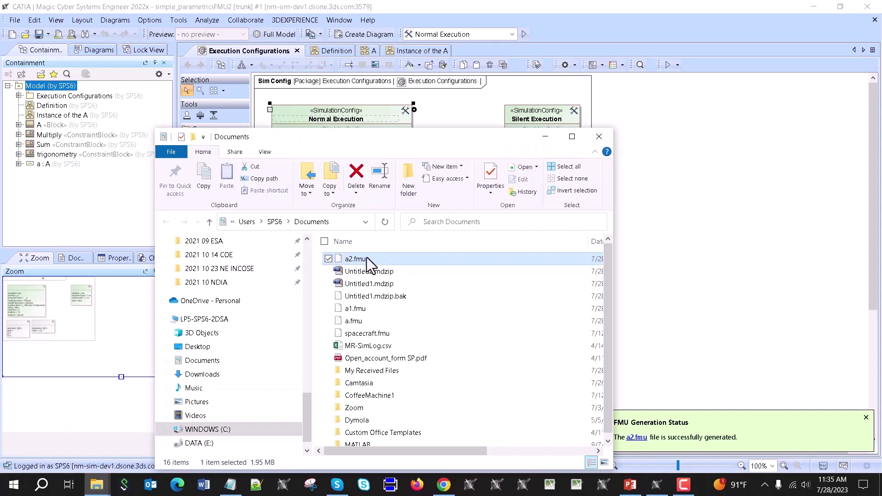
click(866, 418)
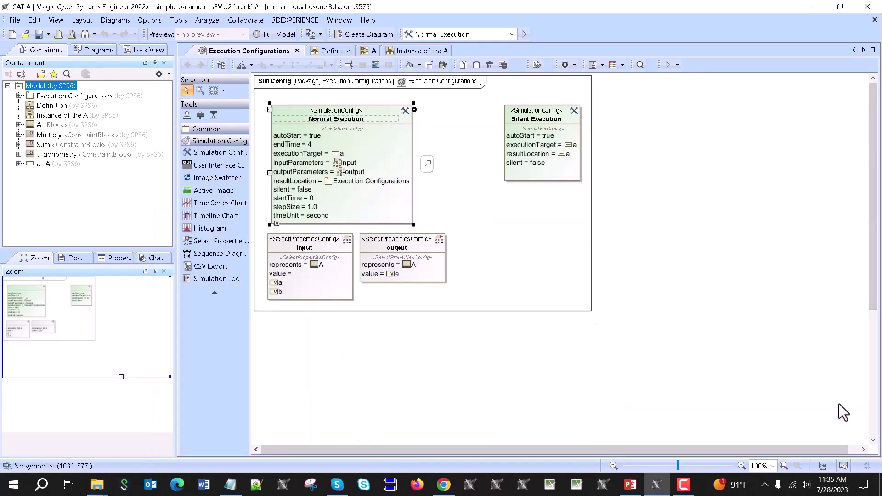
click(14, 20)
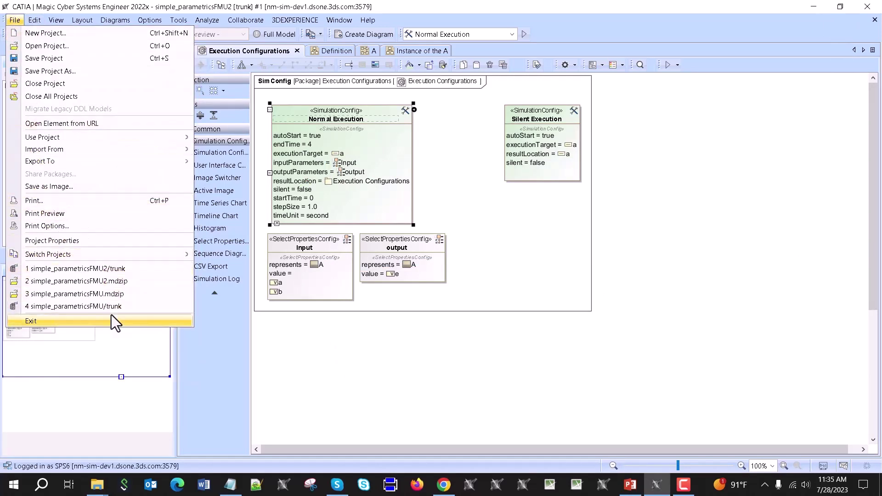
click(508, 323)
click(12, 33)
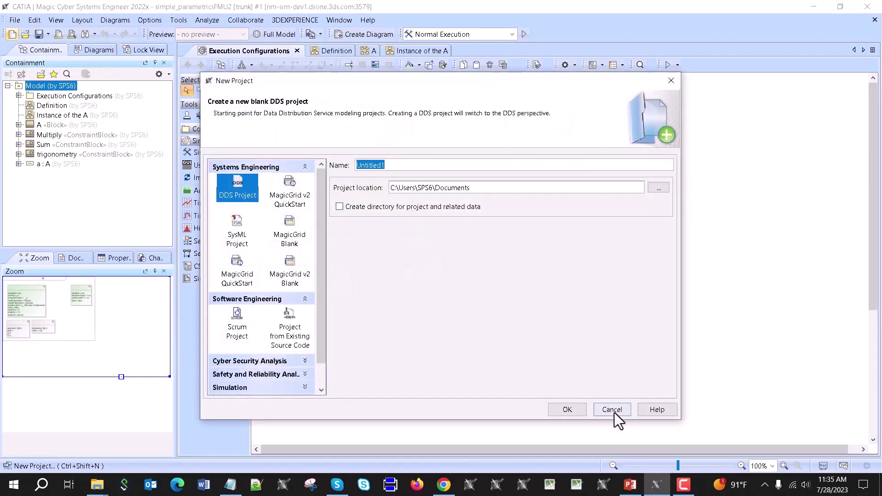
Step: Cancel New Project and set Normal Execution's Timing End Time to 400
click(613, 411)
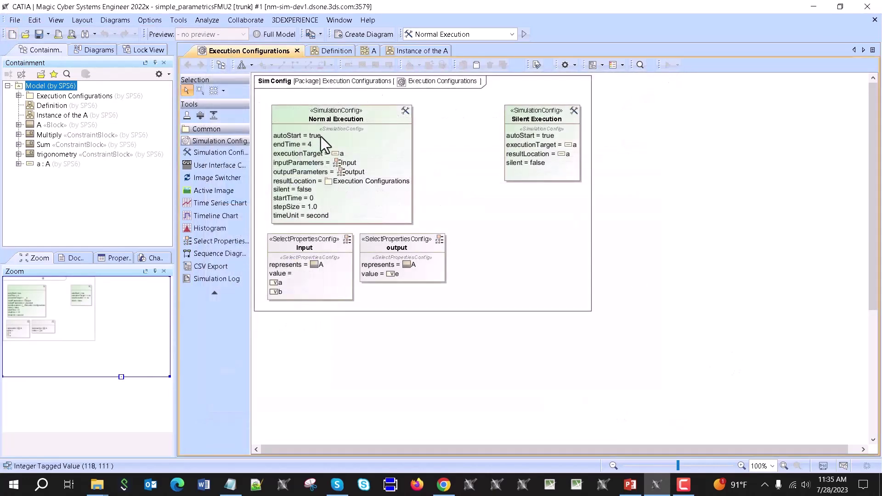
double_click(390, 114)
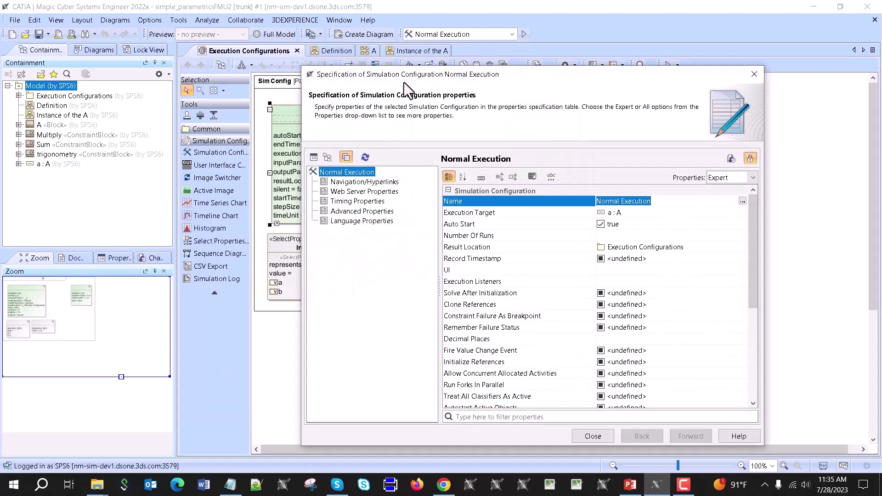
drag(404, 80, 543, 78)
click(503, 200)
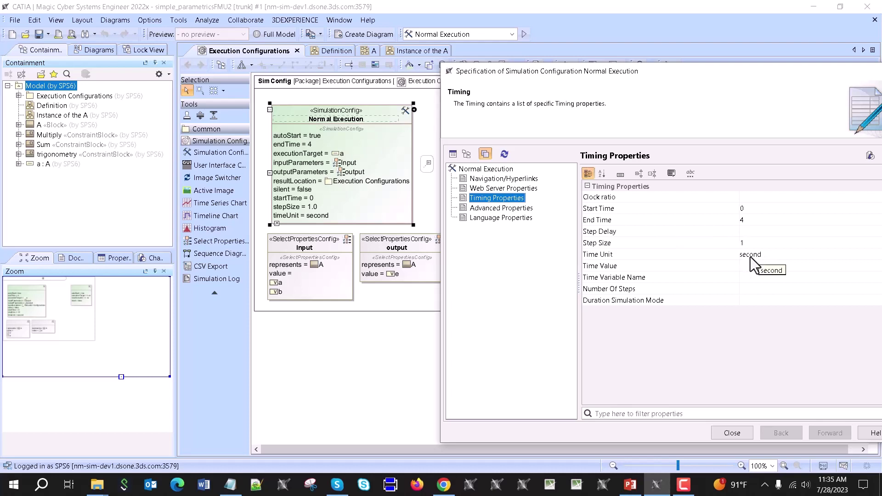
click(755, 219)
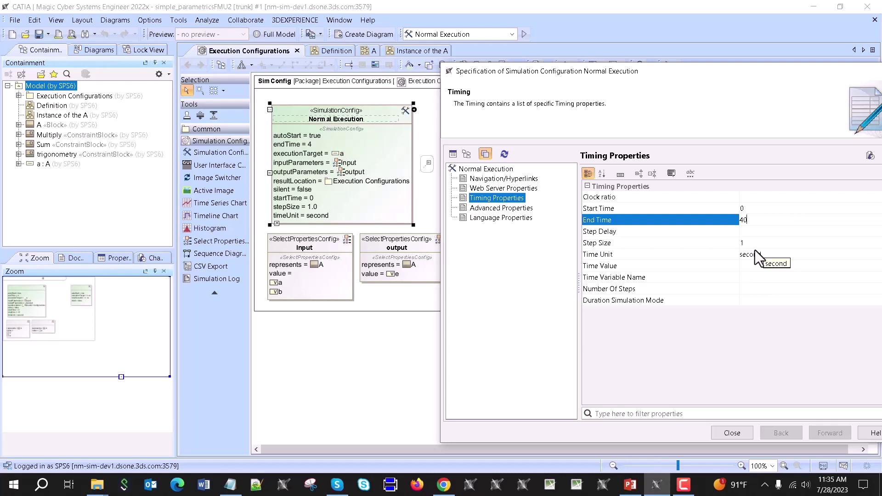
text(0)
Step: Close the specification, then open and cancel Generate FMU for Normal Execution
click(733, 433)
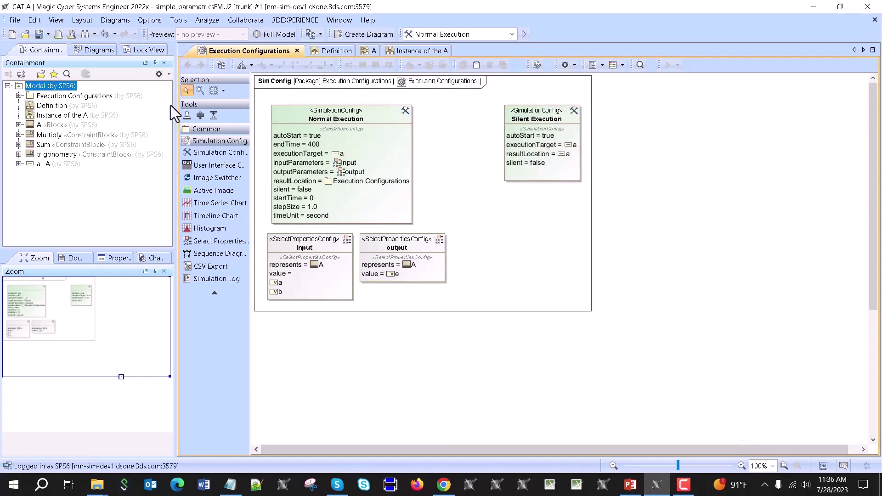
right_click(384, 120)
mouse_move(515, 376)
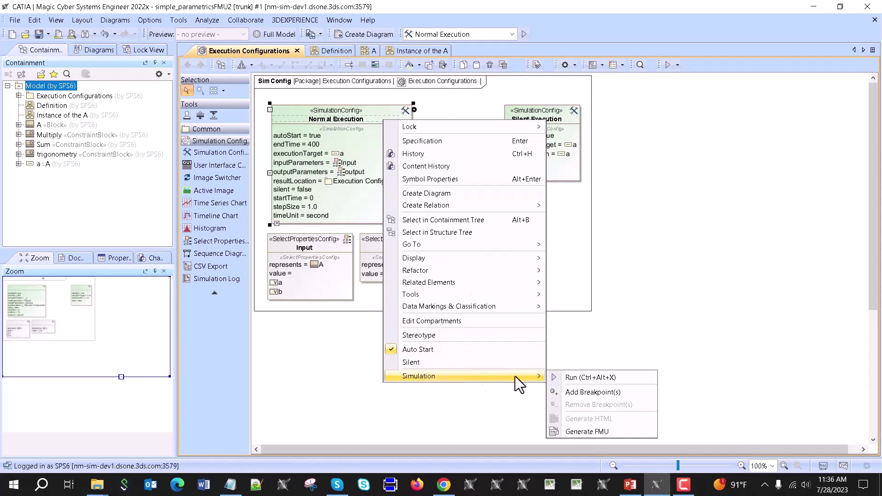
click(588, 433)
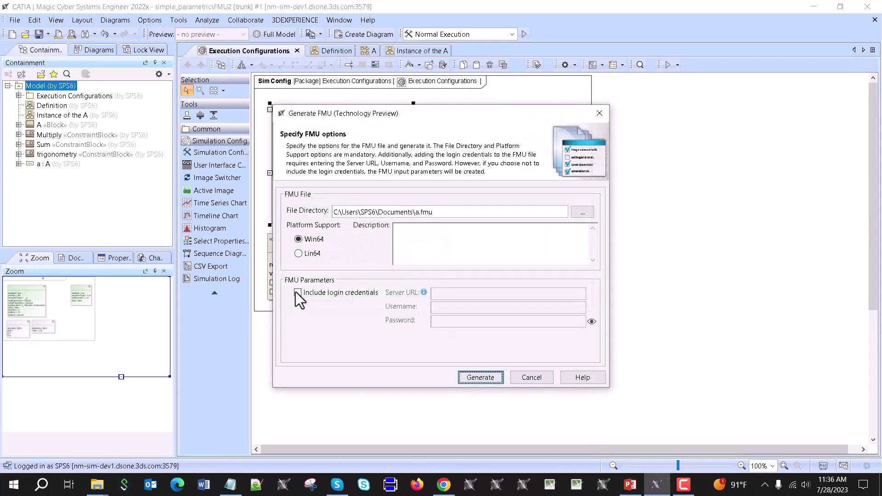
click(532, 378)
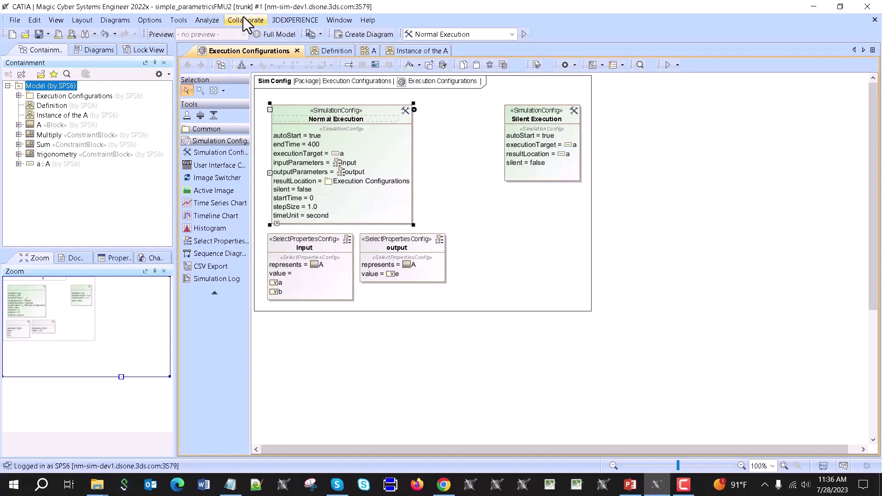
Step: Create a new SysML project Untitled1, declining to replace the existing file
click(12, 35)
click(237, 232)
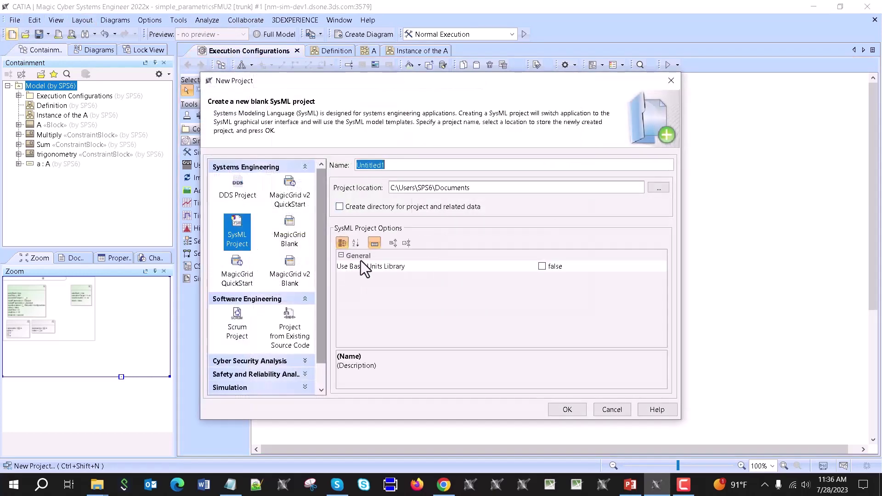
click(572, 410)
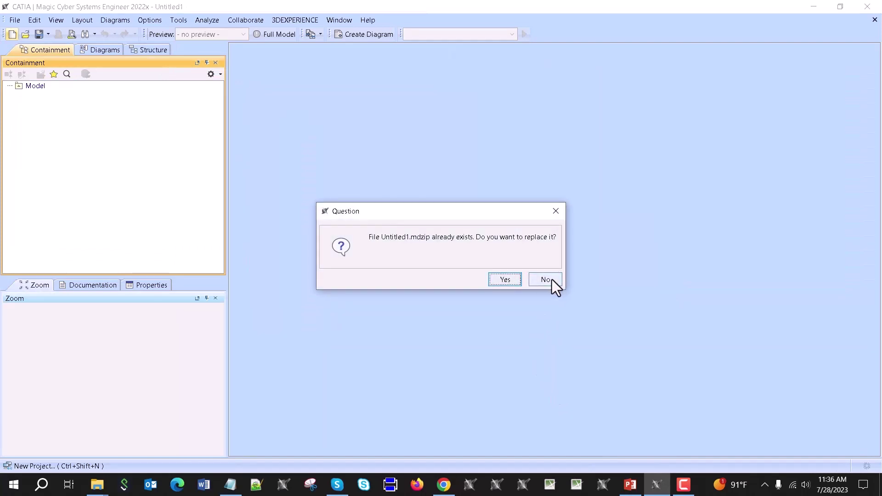
click(552, 279)
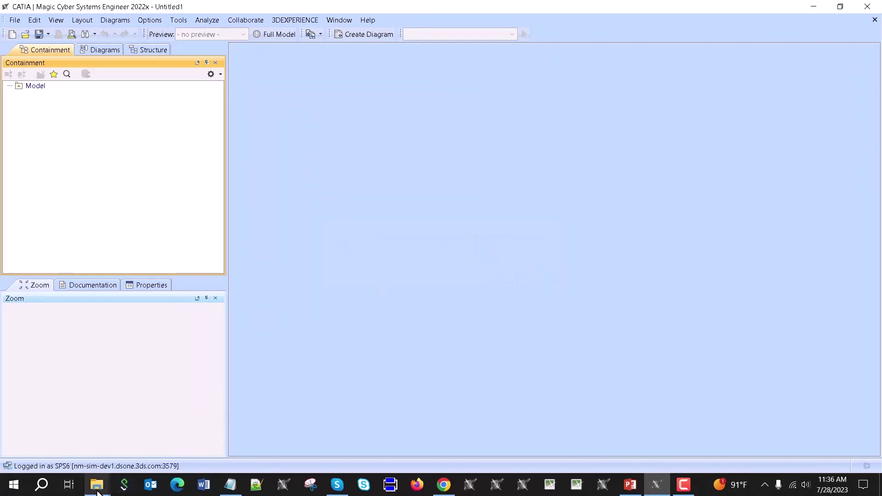
Step: Create a SysML Block Definition Diagram in the new project
mouse_move(98, 489)
click(134, 446)
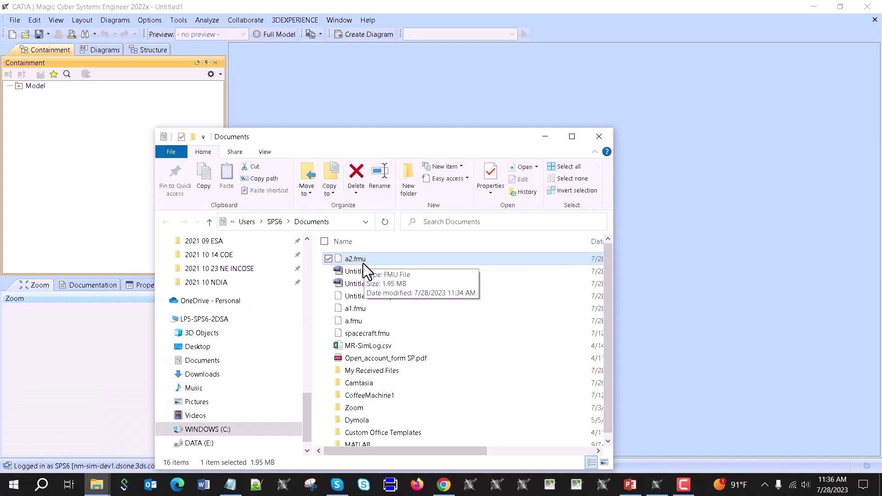
click(390, 111)
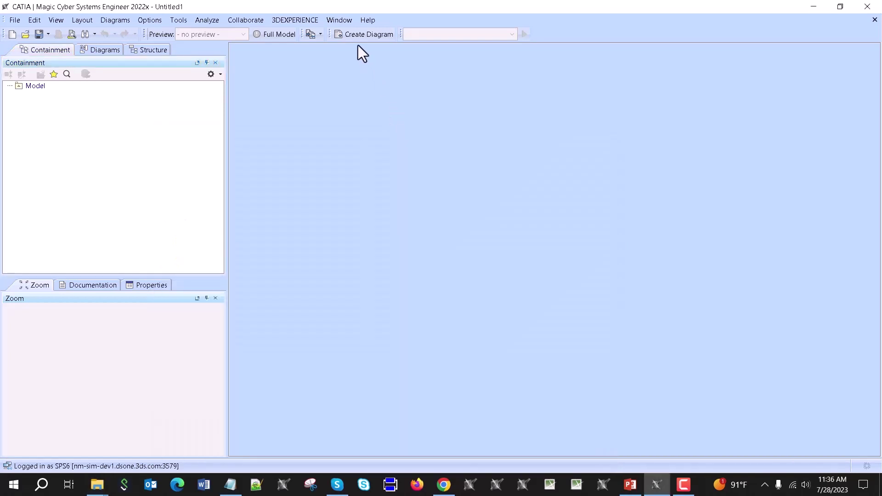
click(358, 33)
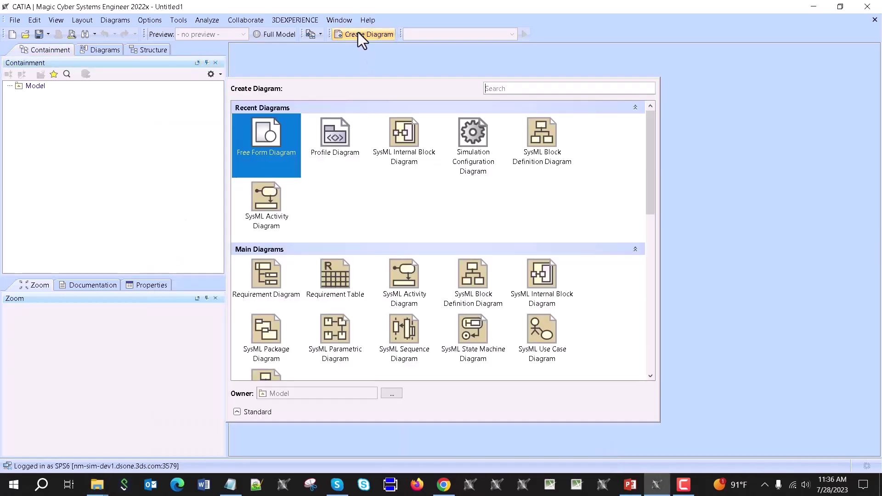
click(526, 136)
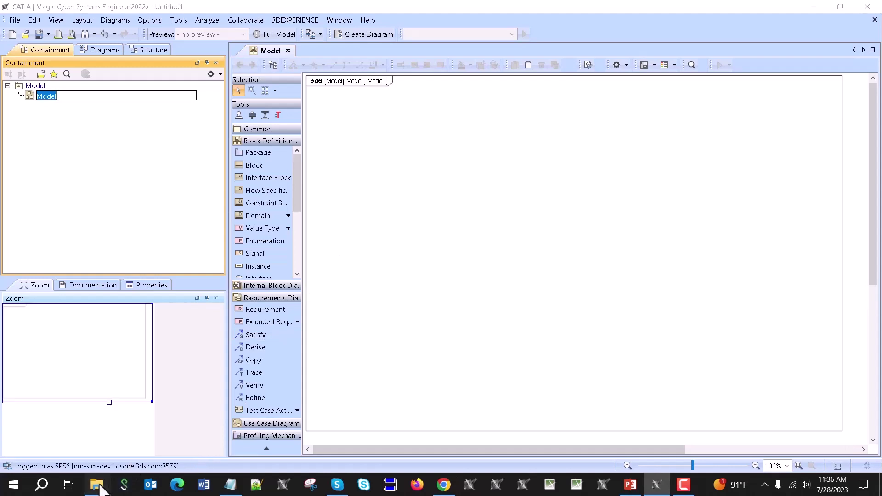
Step: Import a2.fmu from Documents onto the diagram, keeping ports a, b, e as Flow Ports
mouse_move(99, 487)
click(177, 432)
drag(346, 260, 669, 192)
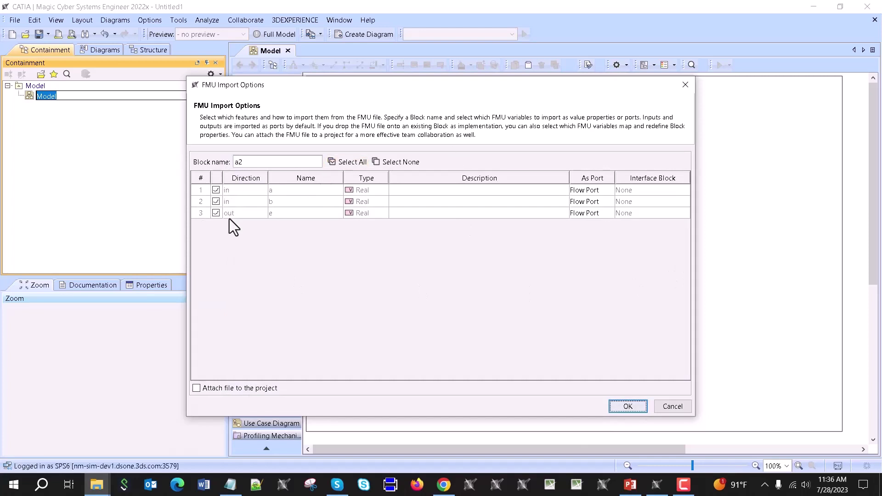
click(604, 190)
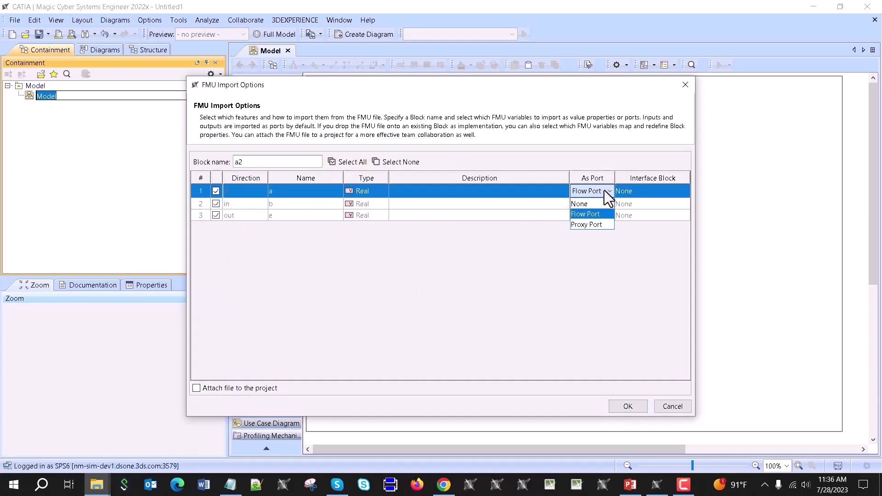
click(587, 215)
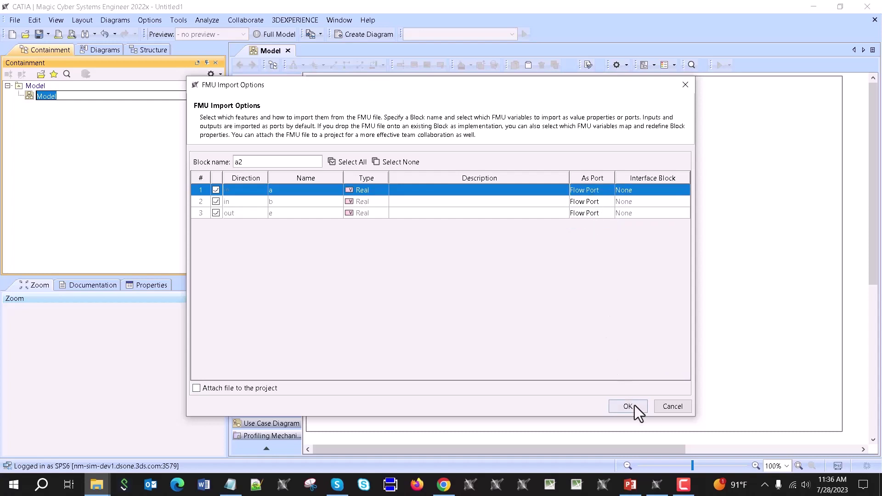
click(596, 190)
click(595, 223)
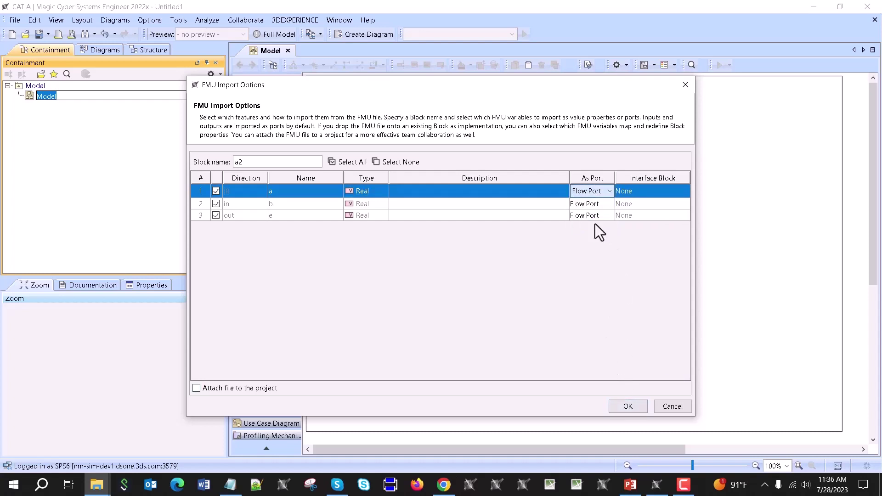
click(625, 408)
Step: Move a2 to the centre and add a new block named System above it
drag(689, 216, 468, 221)
click(258, 165)
click(462, 123)
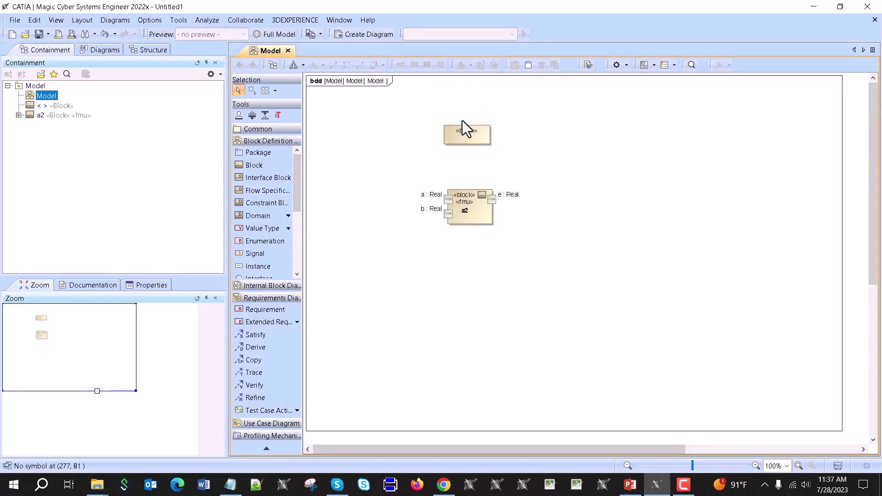
click(476, 144)
click(473, 134)
text(System)
key(Return)
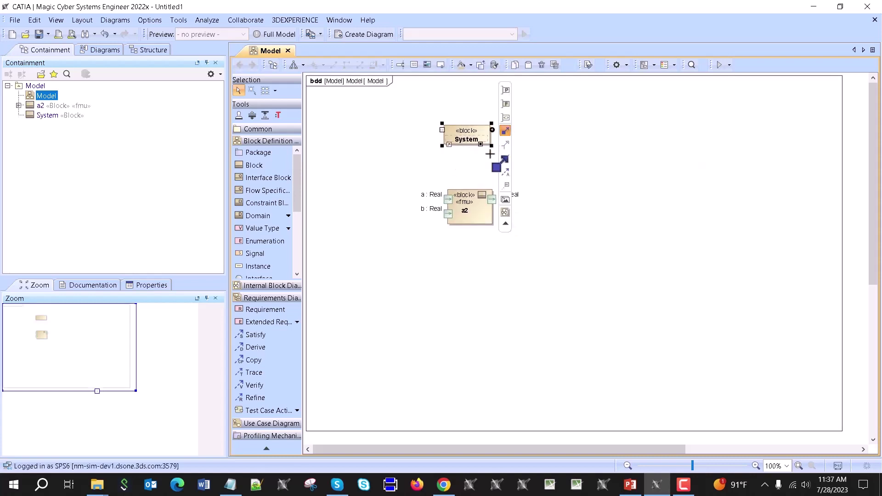
Step: Make System own a2 through a composition and add value property A typed strin
drag(500, 164, 470, 202)
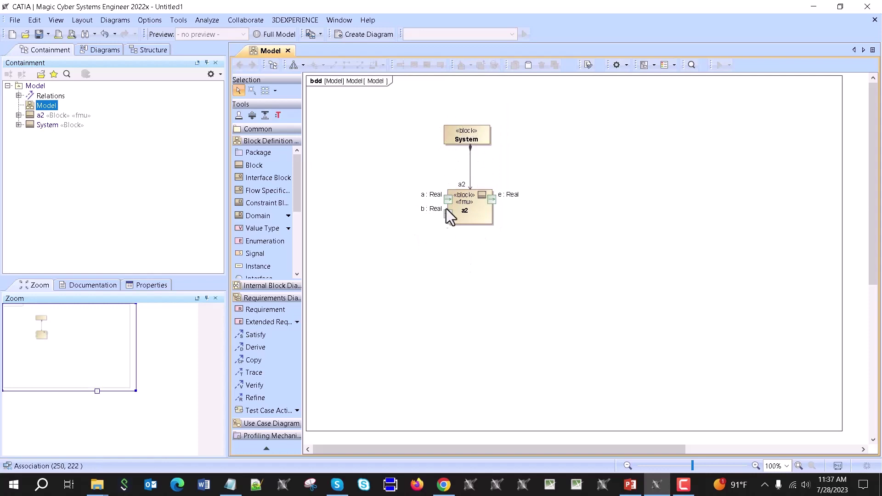
click(484, 134)
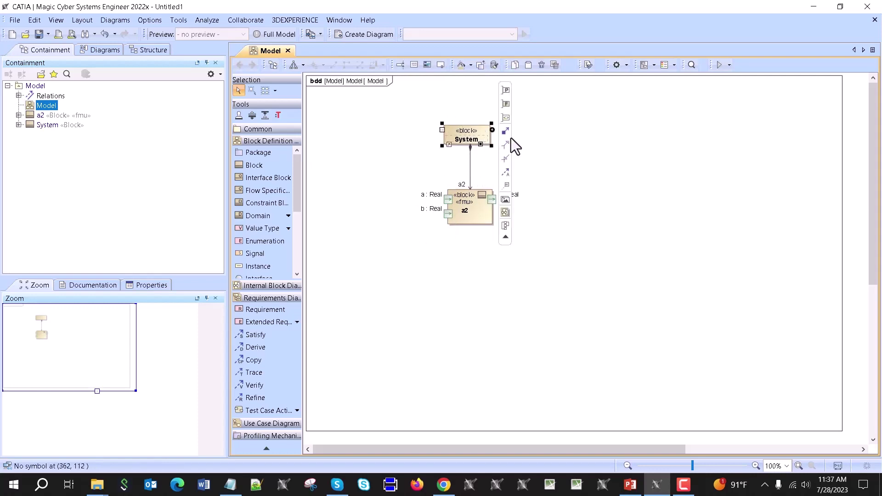
click(493, 131)
click(548, 190)
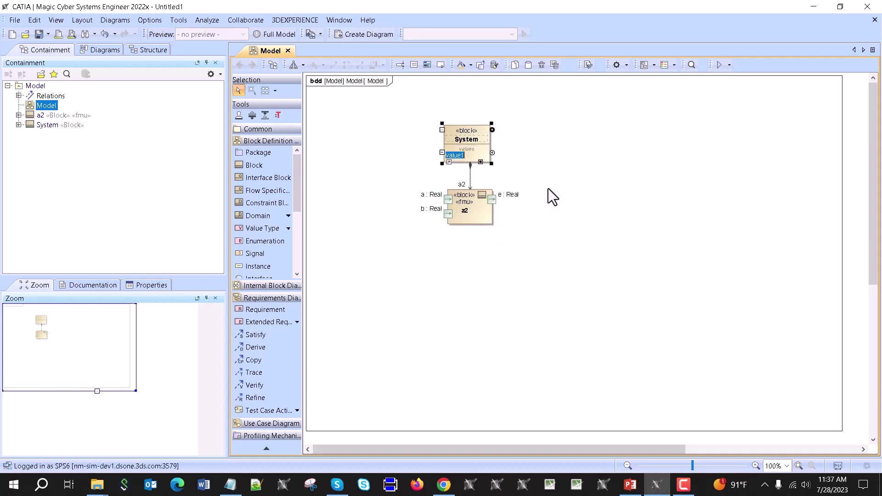
text(A:strin)
Step: Add a second value property B and type the properties as String
key(Return)
text(B:strin)
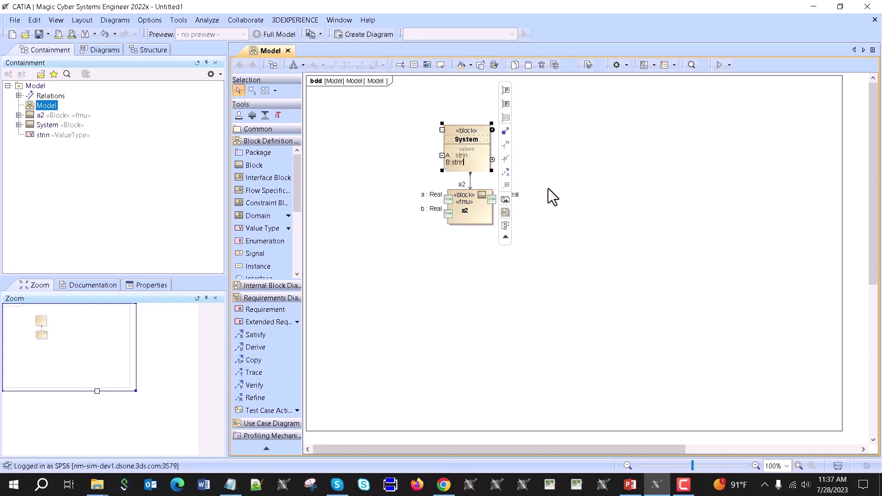
key(ctrl+space)
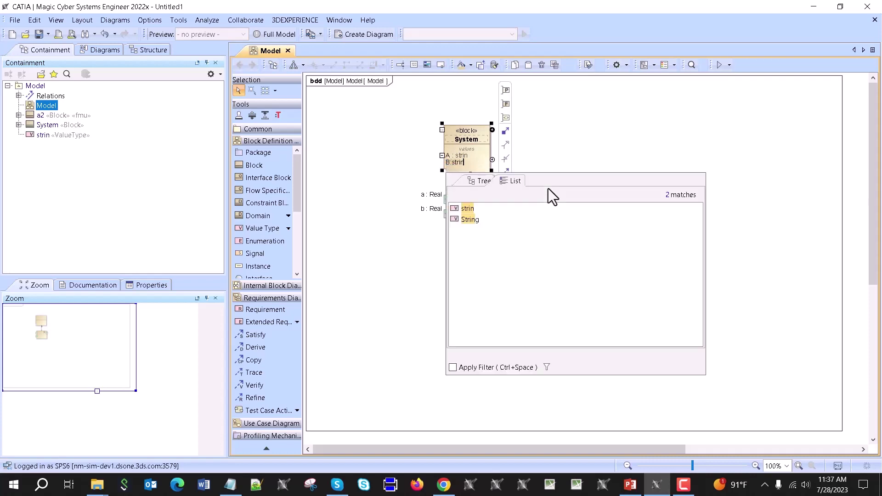
double_click(481, 220)
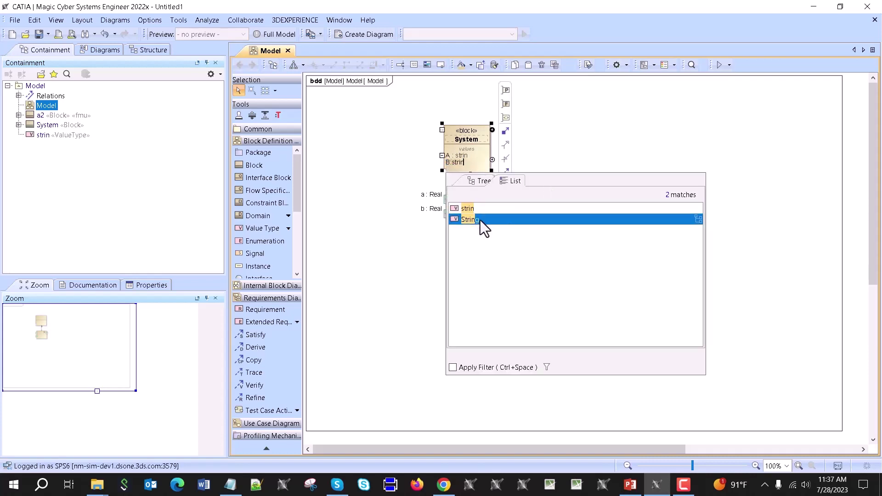
click(472, 164)
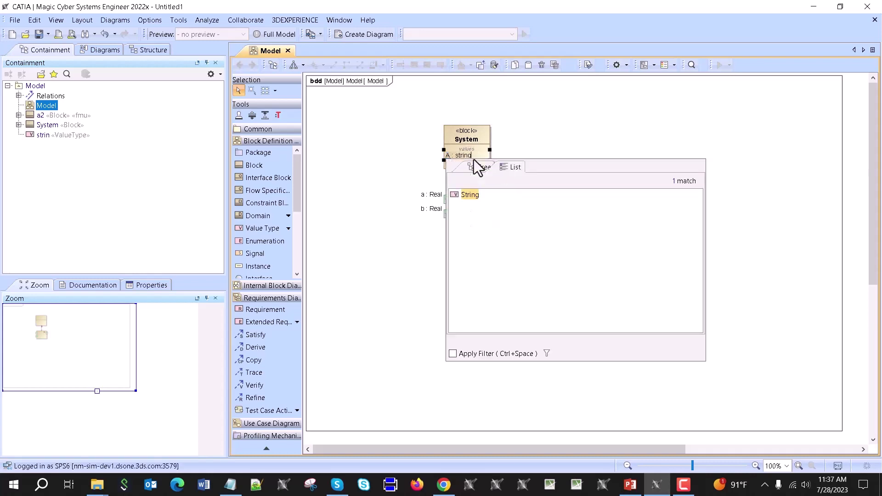
double_click(470, 195)
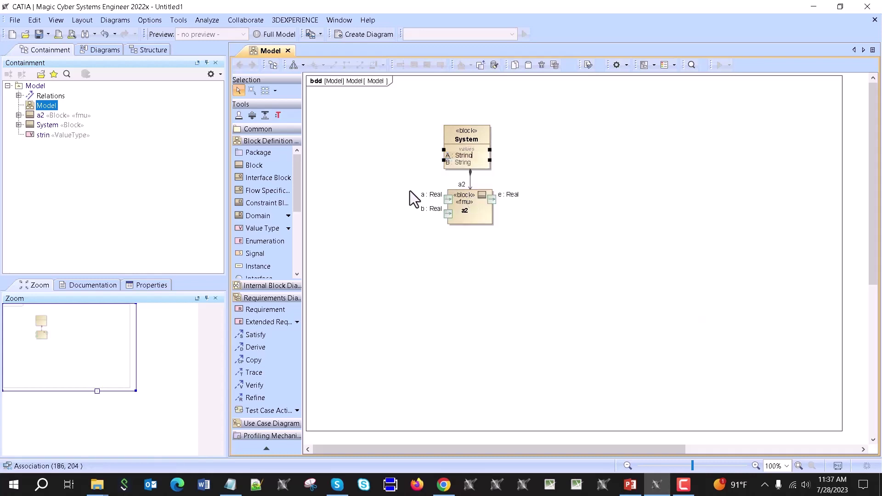
Step: Change the types of value properties A and B to Real
click(475, 156)
double_click(474, 156)
text(Real)
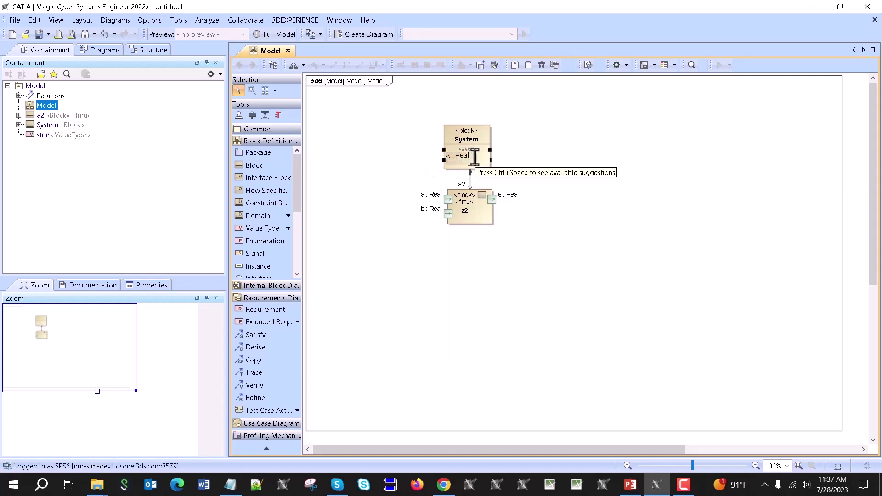
key(ctrl+space)
double_click(465, 202)
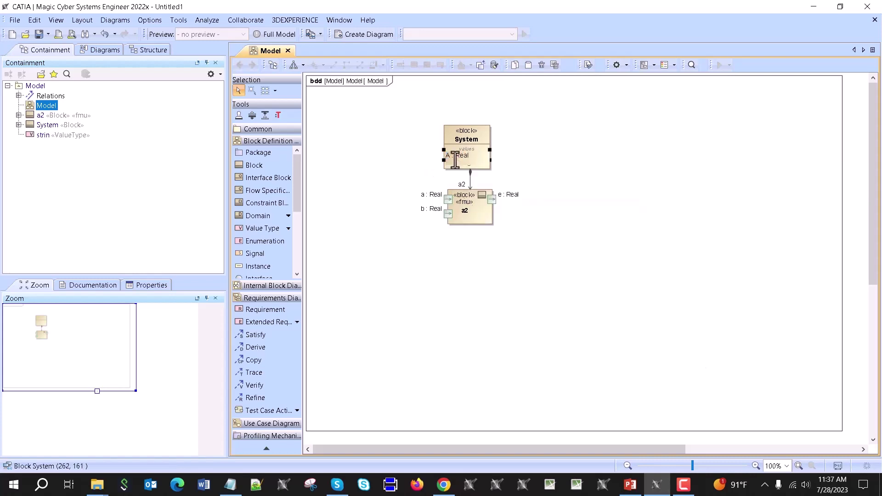
click(464, 164)
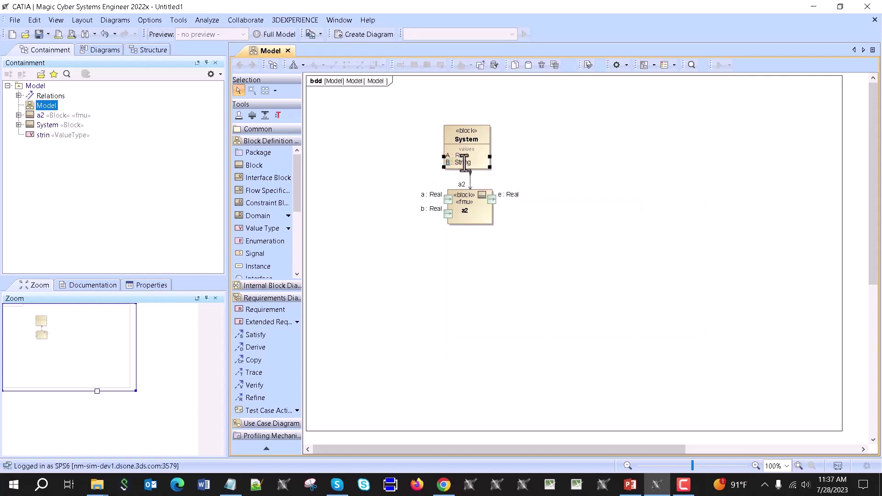
key(ctrl+shift+Left)
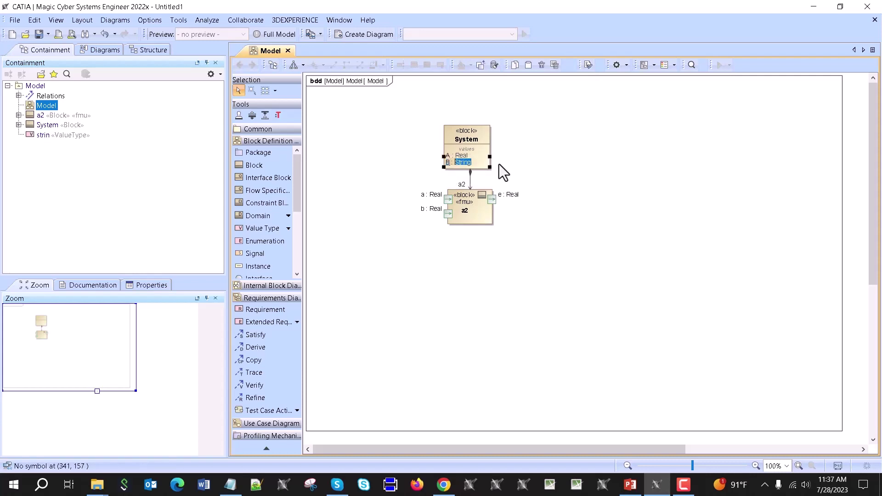
text(Real)
key(ctrl+space)
double_click(466, 209)
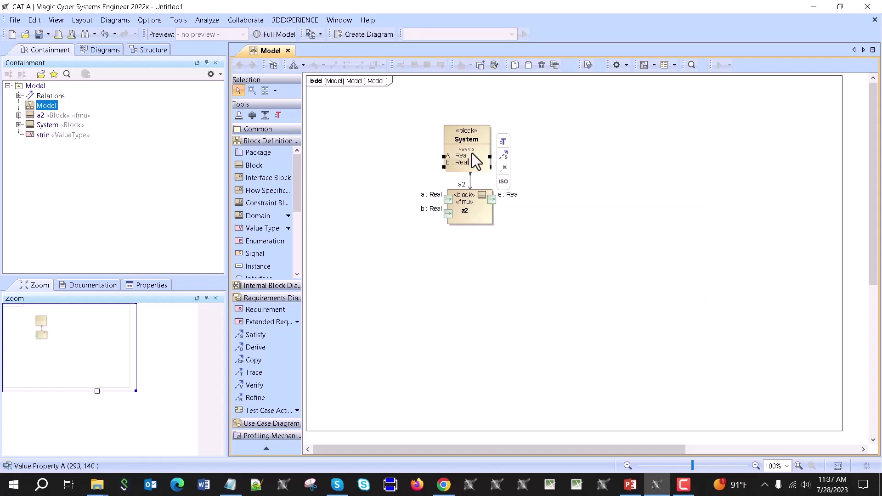
Step: Set default values A = 100 and B = 50.0 on the System block
click(472, 155)
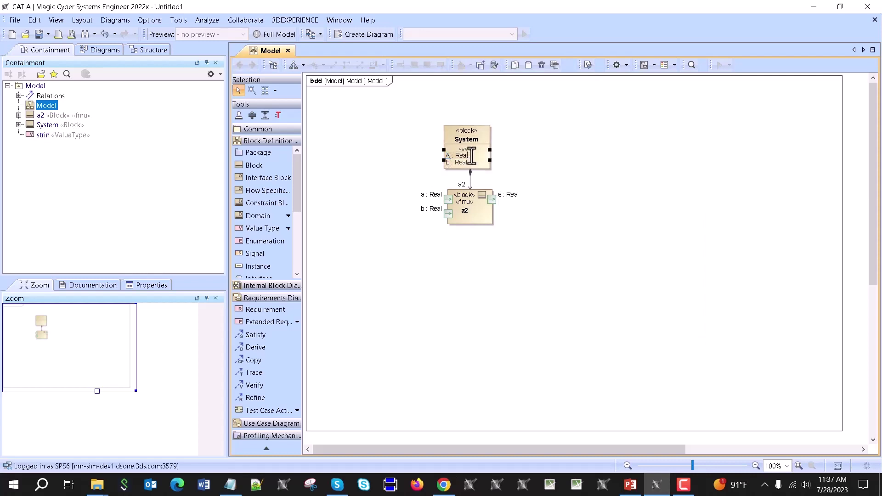
text(=100)
key(Return)
click(479, 162)
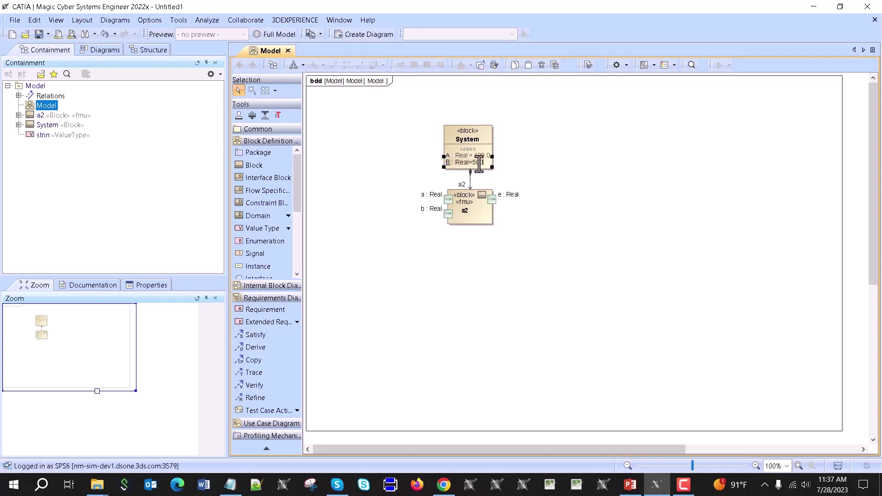
click(602, 179)
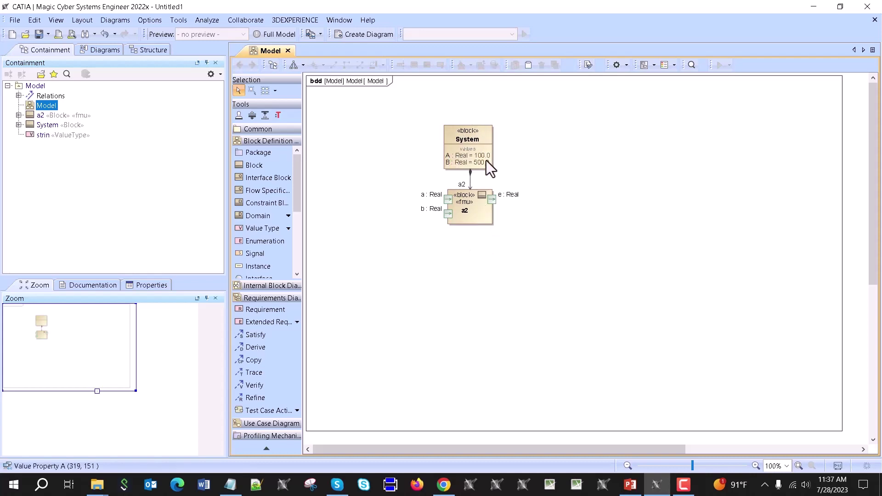
click(483, 161)
click(481, 162)
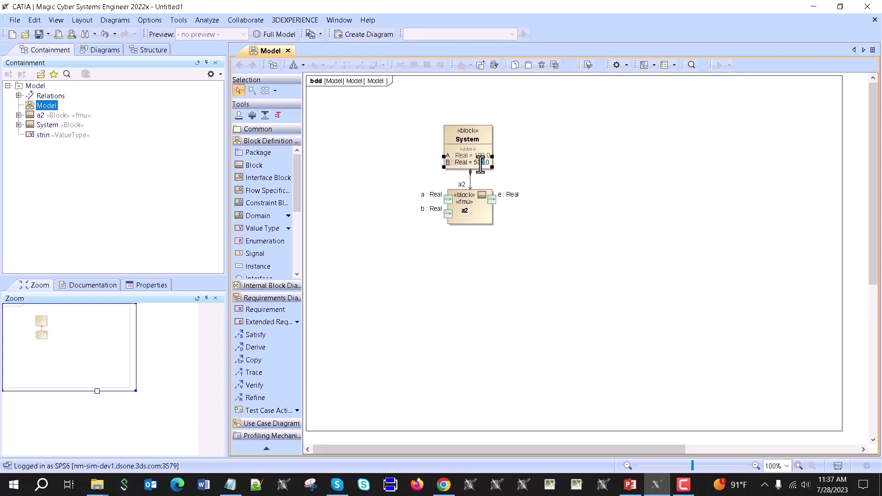
key(BackSpace)
click(563, 148)
click(471, 138)
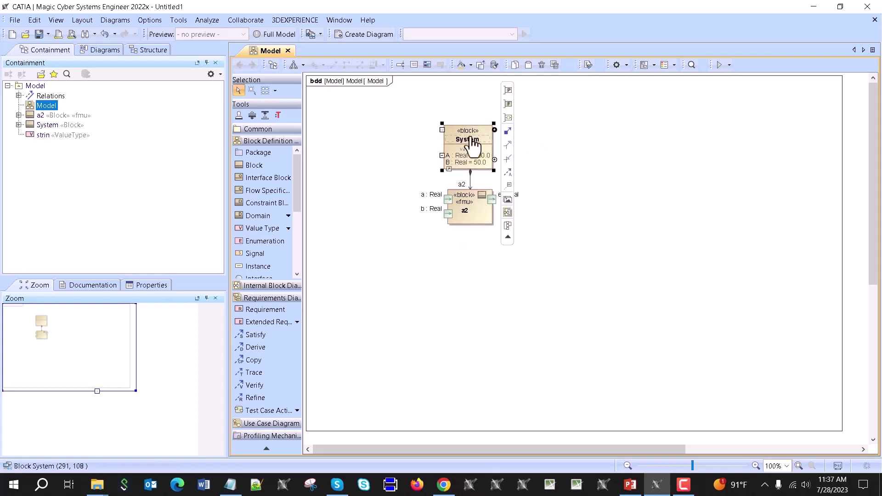
Step: Create a SysML Parametric Diagram for System displaying a2's parameters a and b
right_click(471, 138)
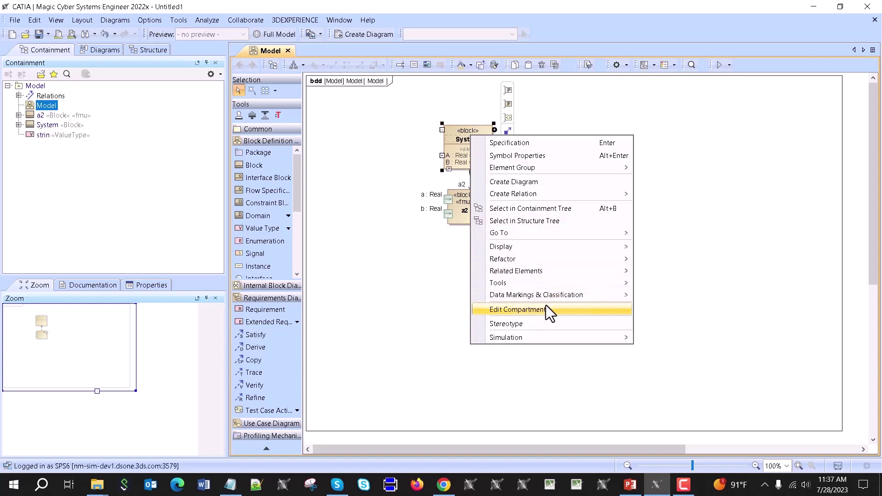
mouse_move(574, 283)
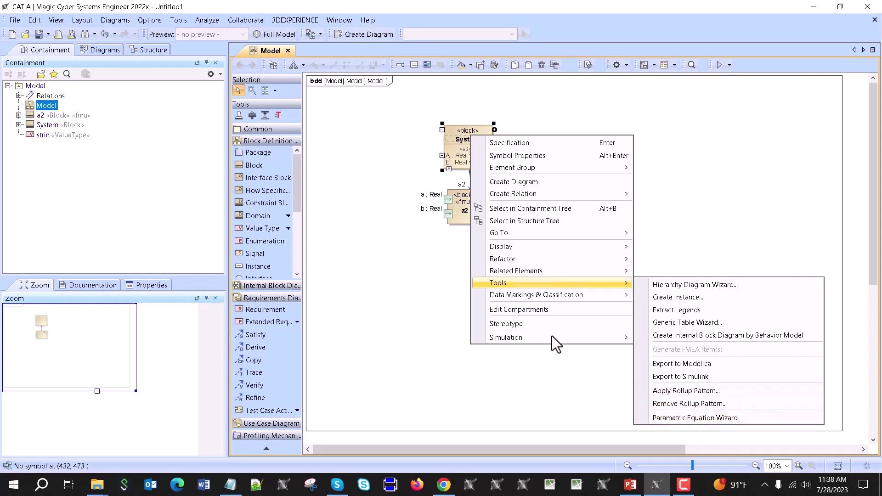
click(565, 183)
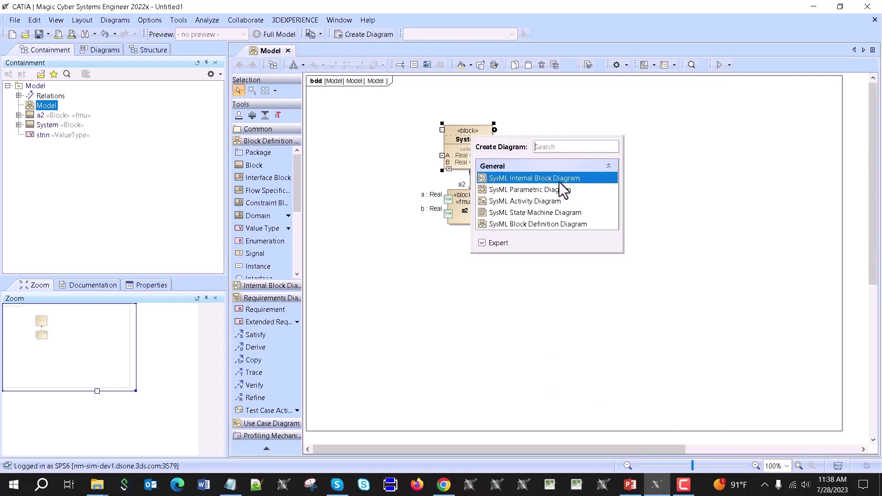
click(497, 190)
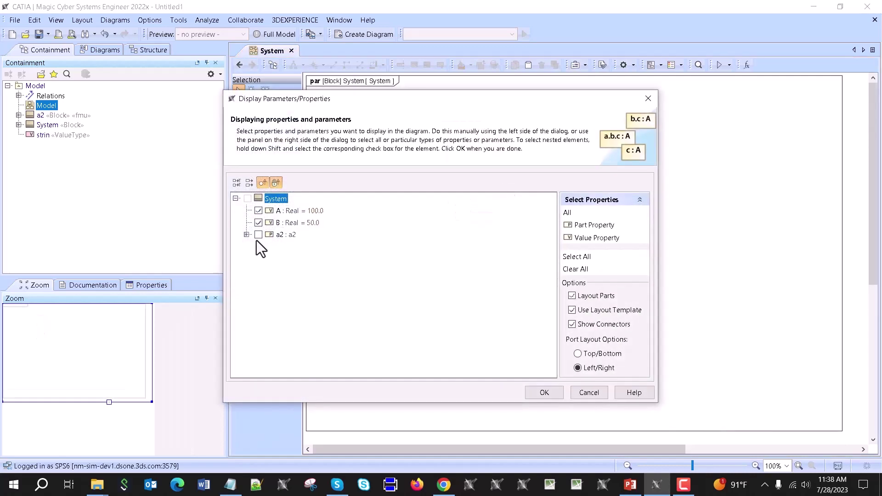
click(247, 234)
click(274, 249)
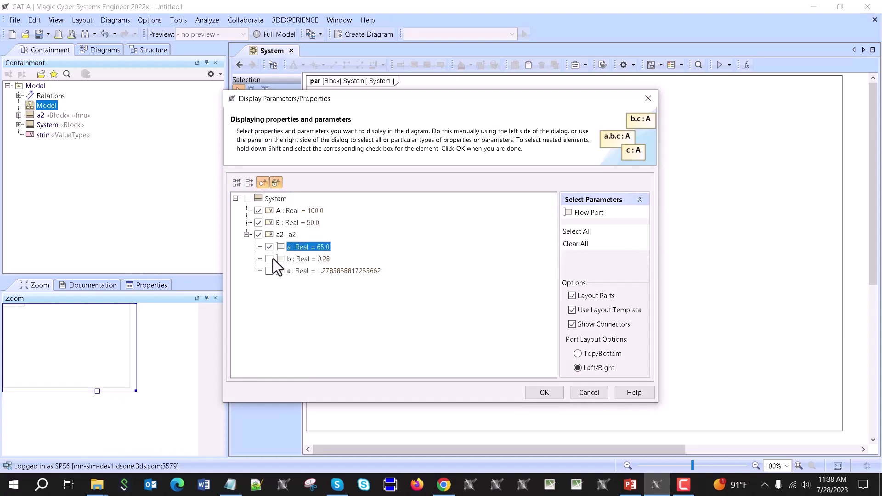
click(271, 259)
click(544, 393)
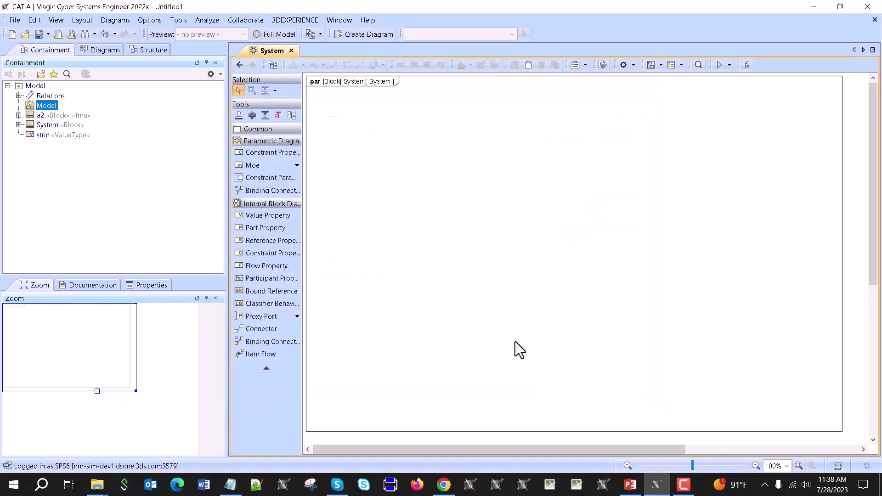
Step: Bind A to a2's input a and B to input b, then quick-layout the diagram
click(350, 153)
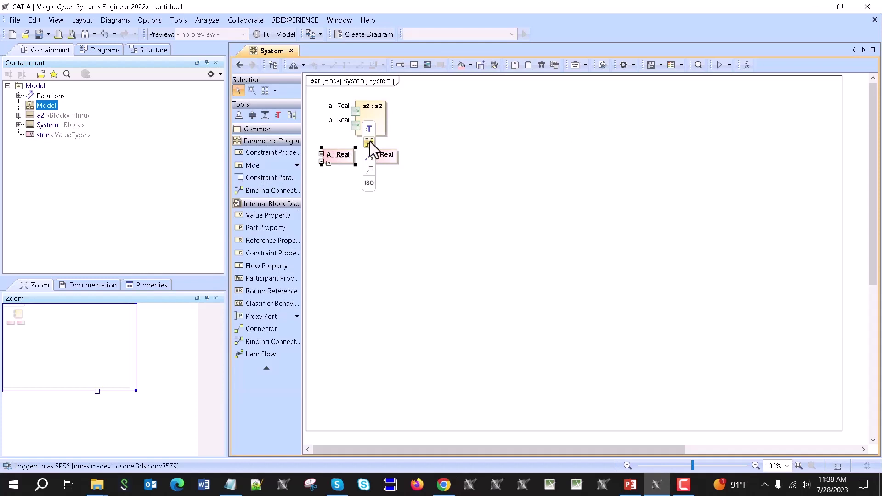
drag(369, 141, 354, 112)
click(390, 154)
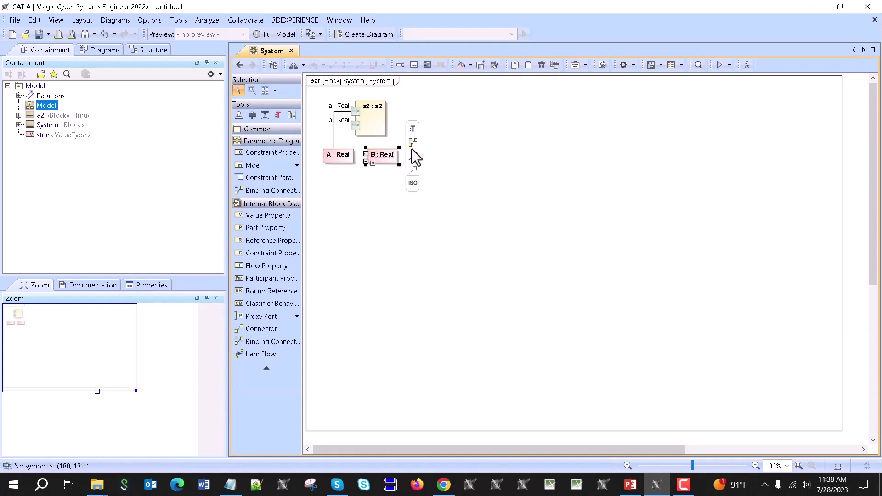
drag(397, 164, 354, 125)
click(417, 151)
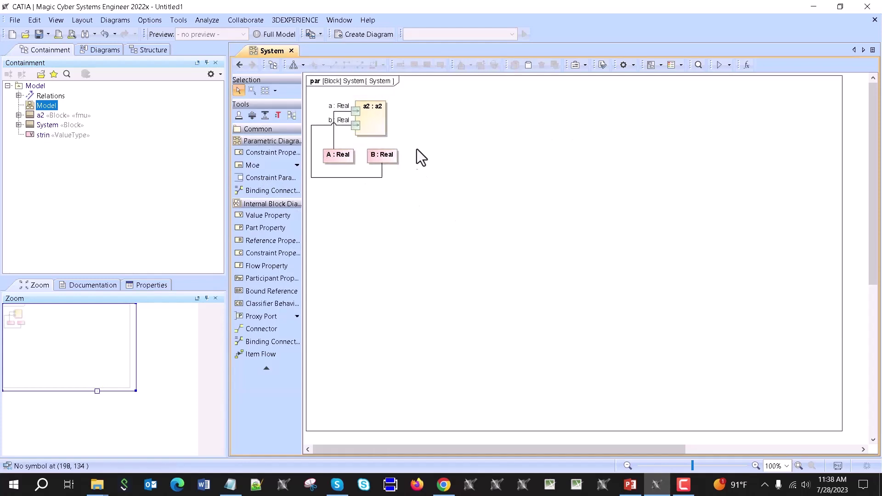
click(293, 64)
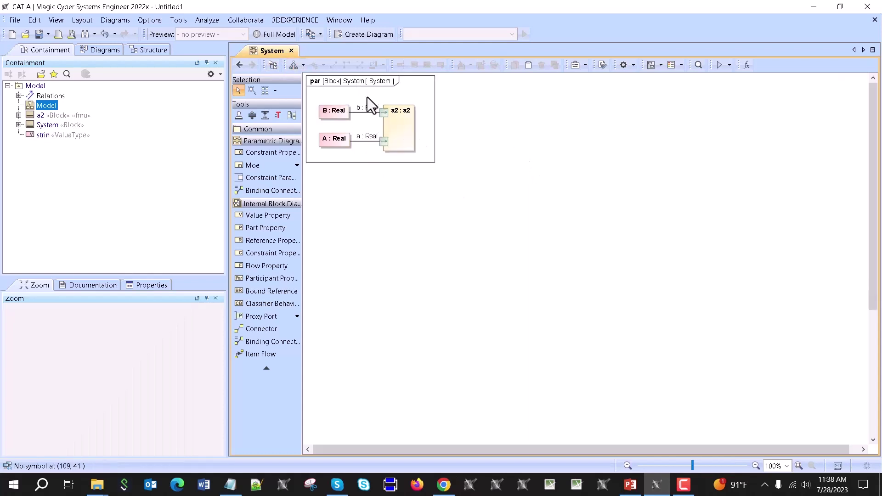
Step: Create a simulation configuration diagram under the root Model package
click(236, 66)
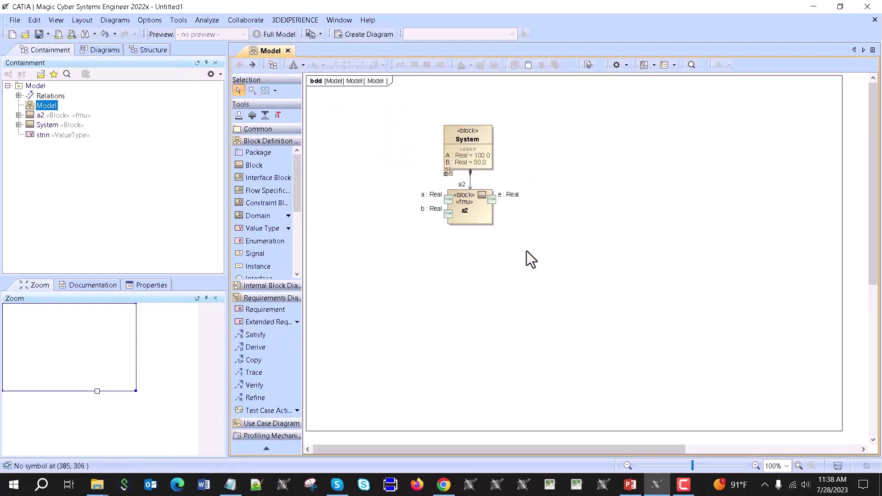
click(37, 85)
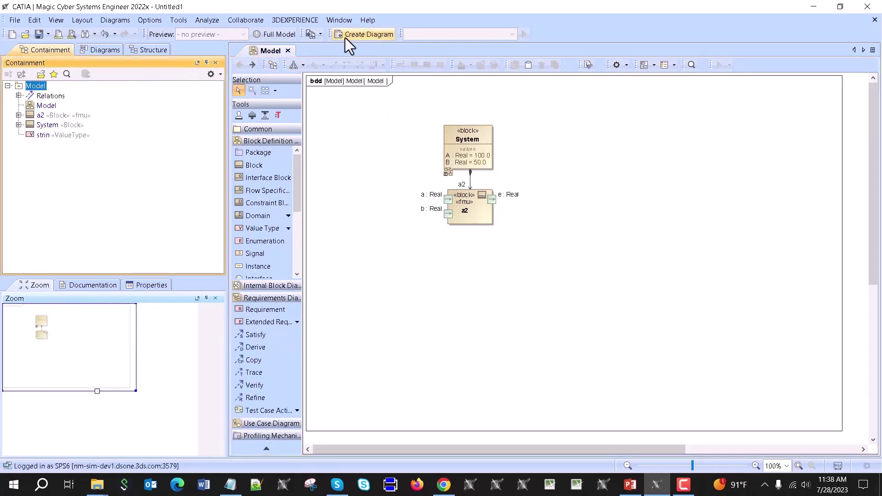
click(354, 37)
click(272, 202)
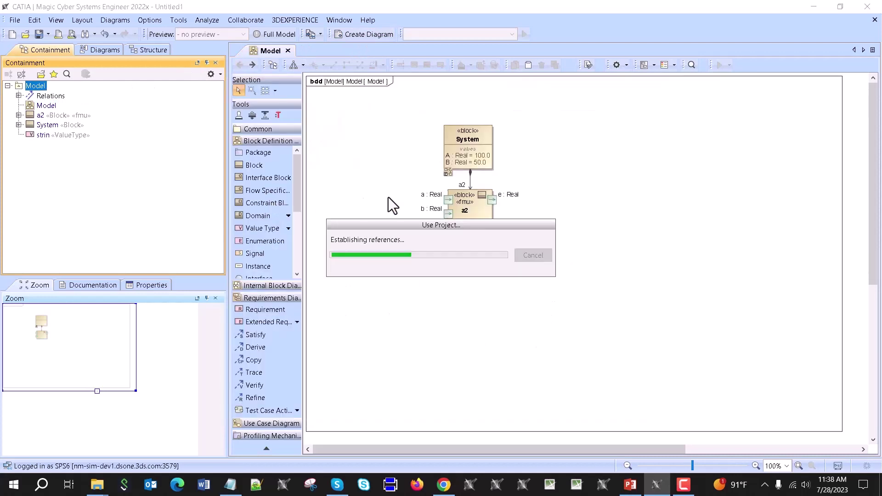
Step: Name the configuration 'Run FMU' and drop System onto it as execution target
click(377, 117)
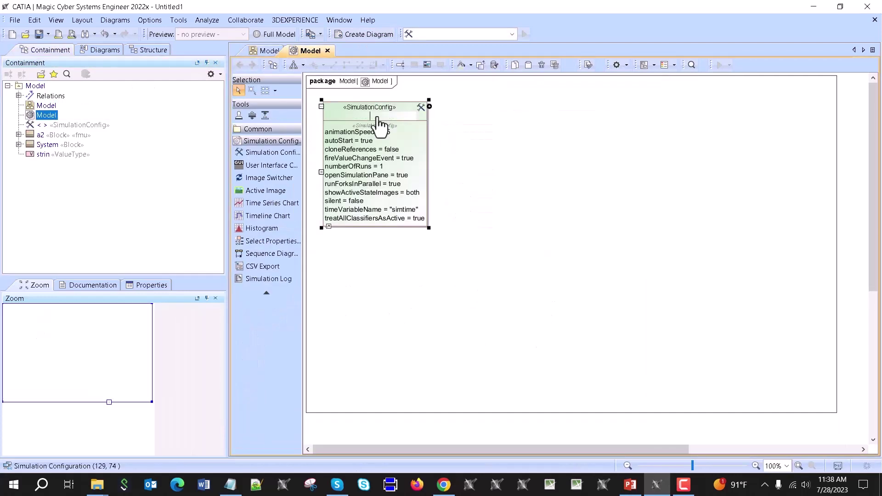
text(Run FMU)
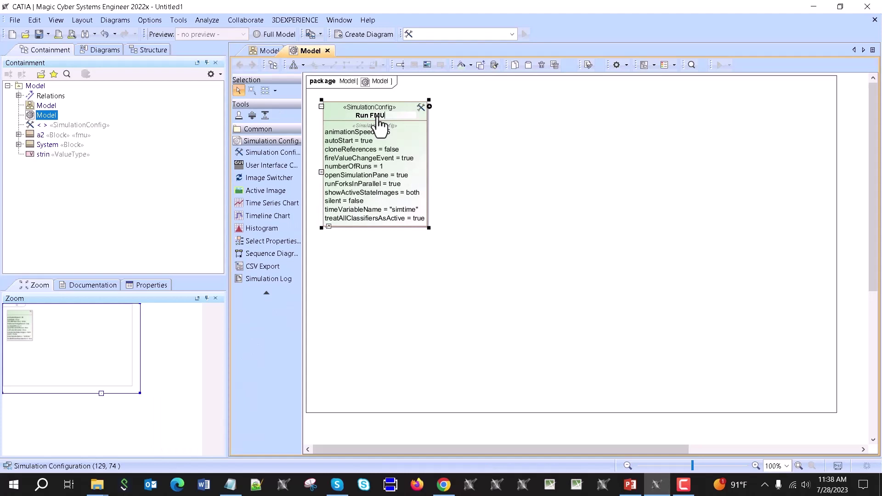
click(508, 174)
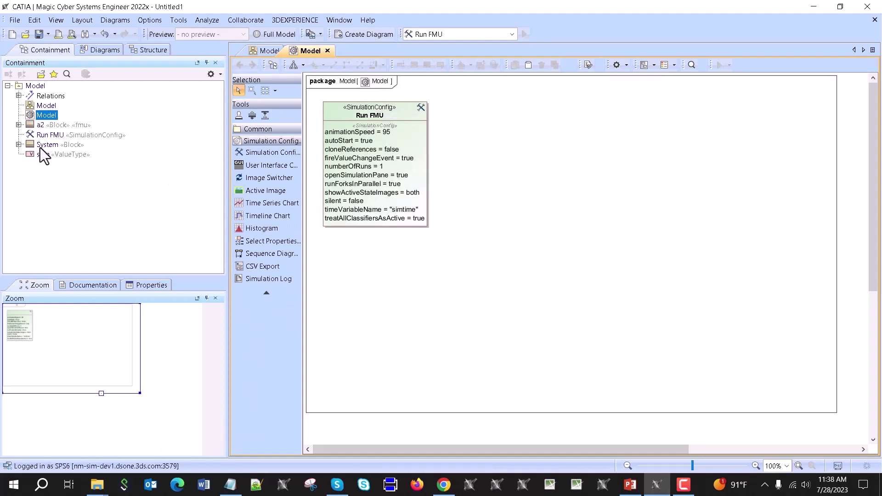
drag(40, 147, 403, 111)
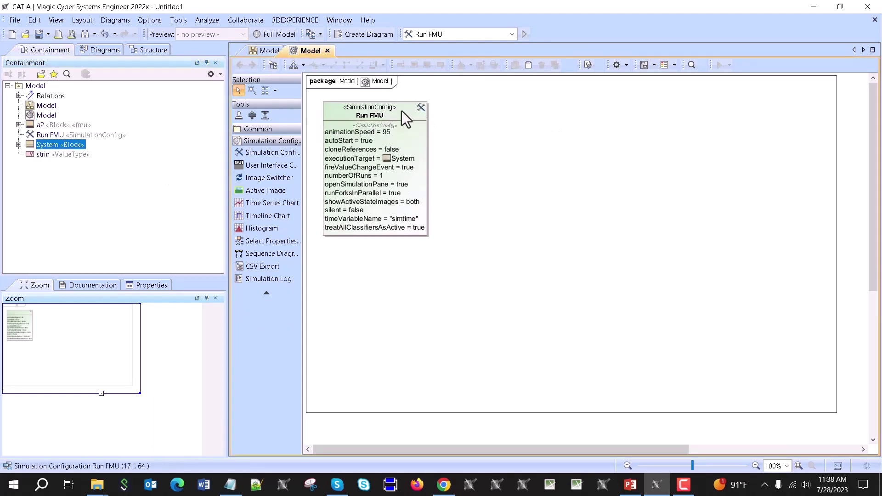
Step: In Run FMU's timing properties, set Start Time 0 and End Time 4000
double_click(404, 111)
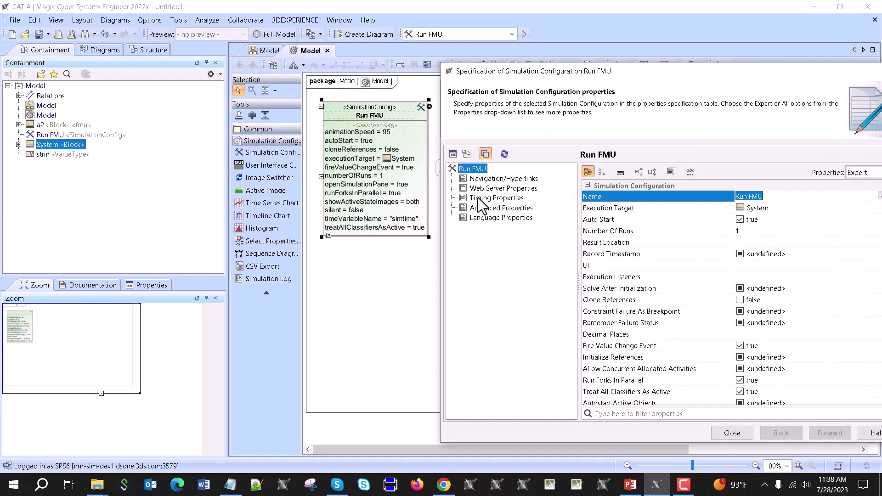
click(480, 199)
drag(643, 74, 273, 77)
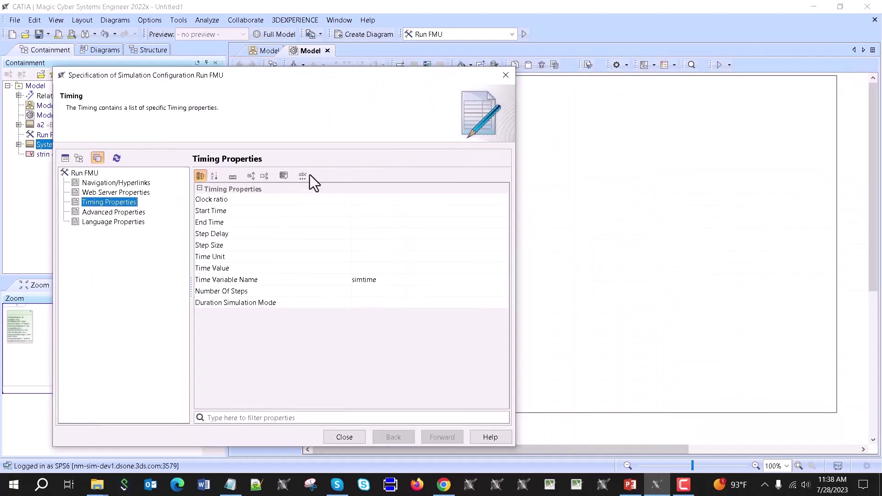
click(370, 210)
text(0)
click(364, 227)
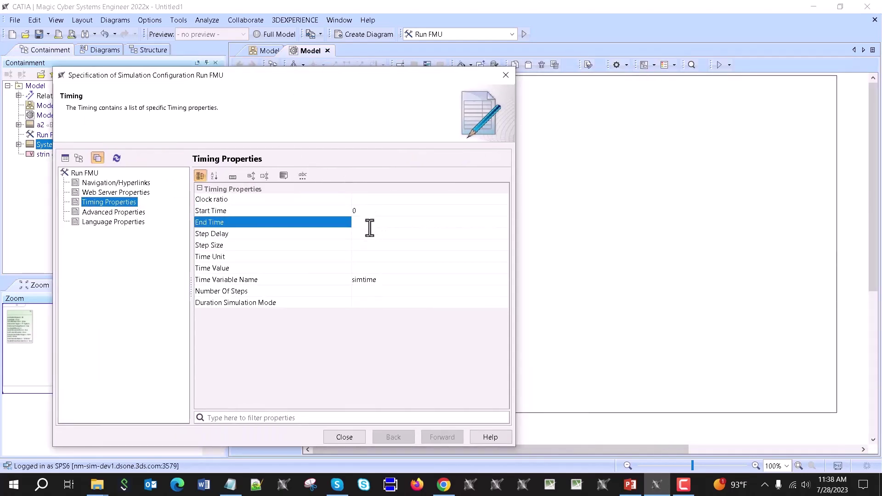
text(4000)
click(363, 235)
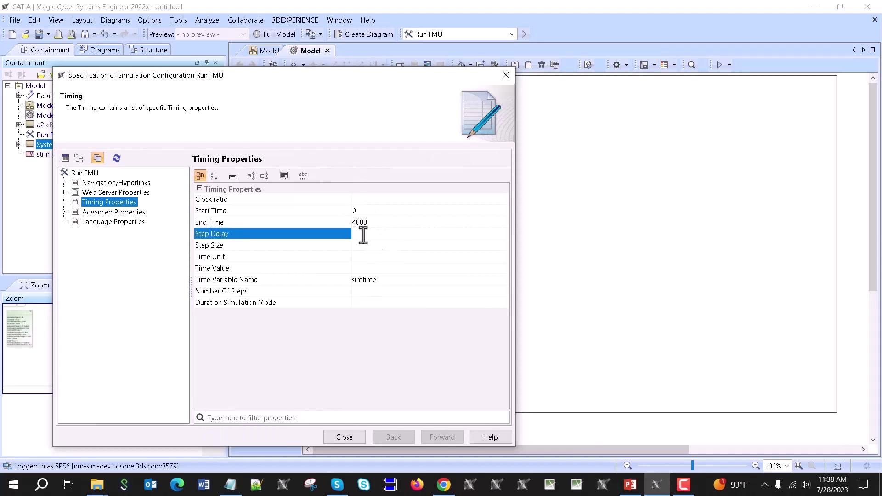
Step: Set Step Size 1 and Time Unit second, then close the specification window
click(368, 246)
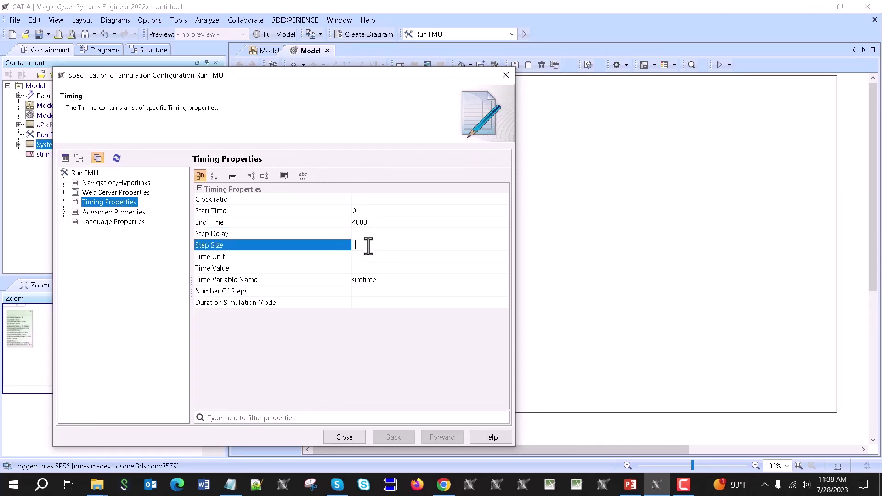
text(1)
click(371, 259)
click(373, 260)
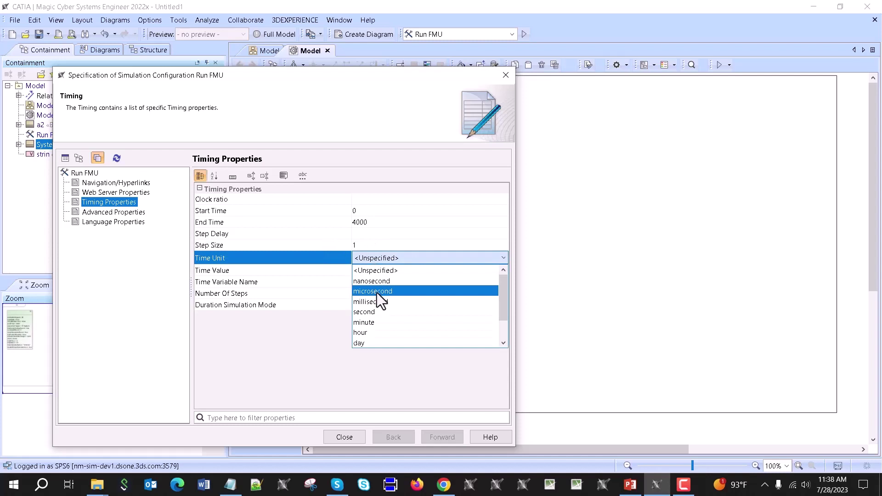
click(374, 314)
click(355, 438)
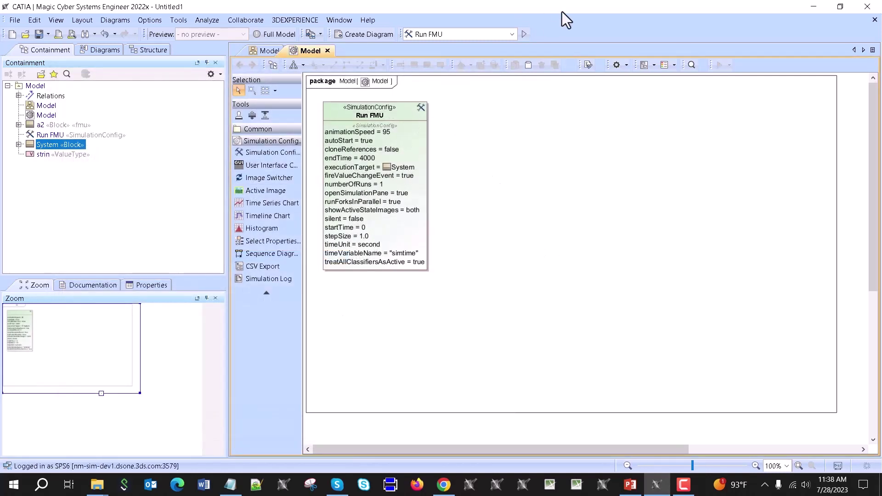
key(F10)
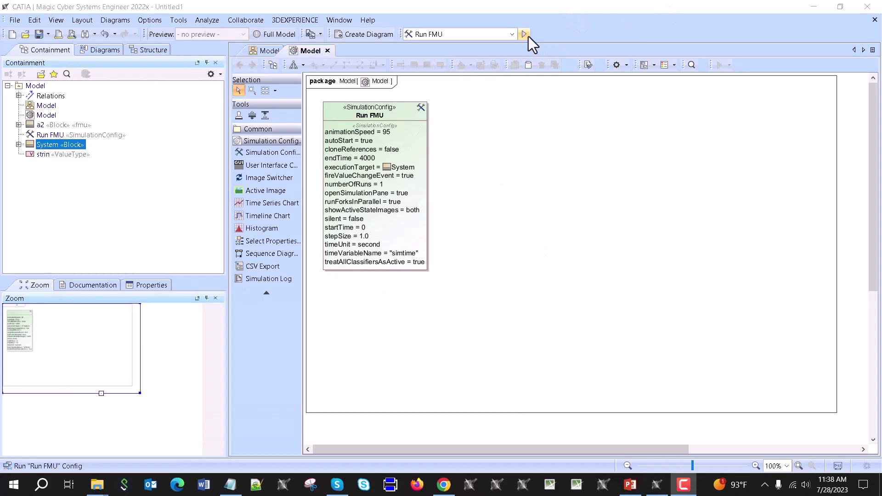
Step: Run Run FMU, change a2's input A to 50 during the run, then terminate it
click(18, 125)
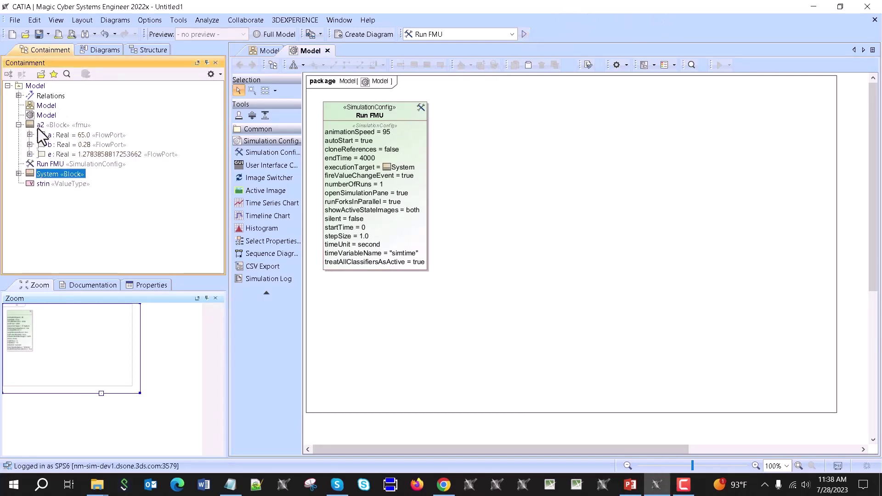
click(525, 36)
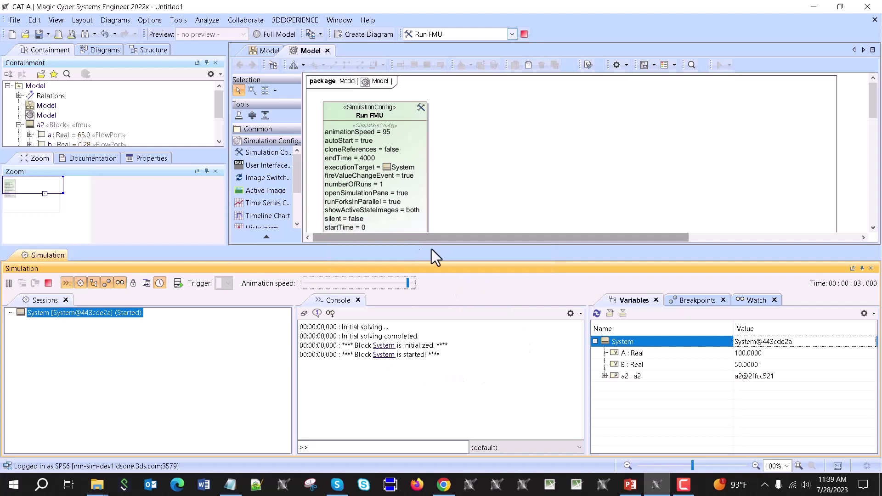
click(605, 376)
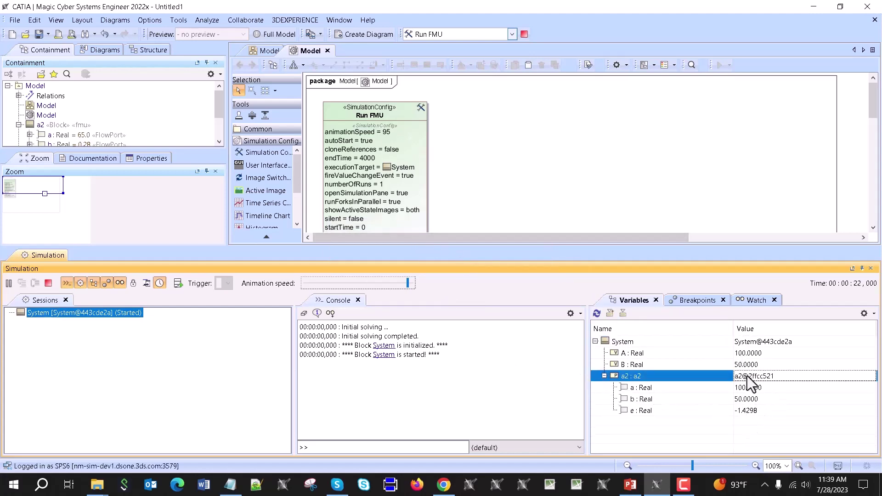
double_click(754, 354)
text(50)
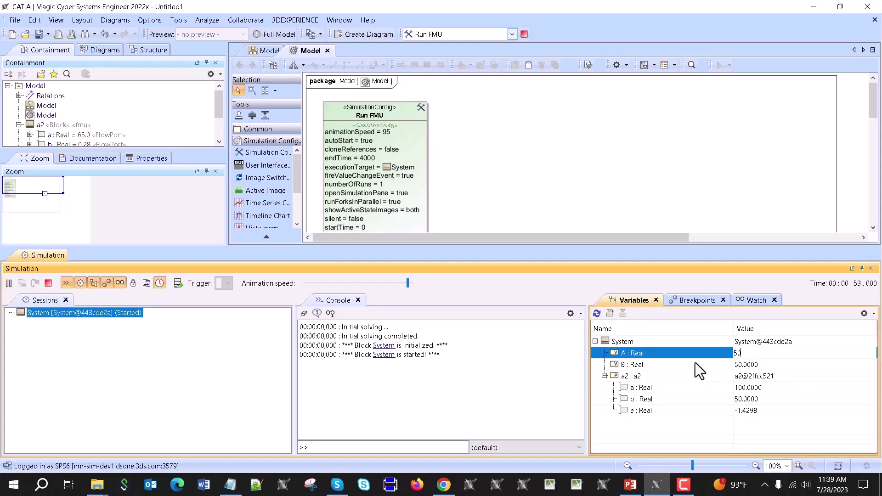
click(700, 368)
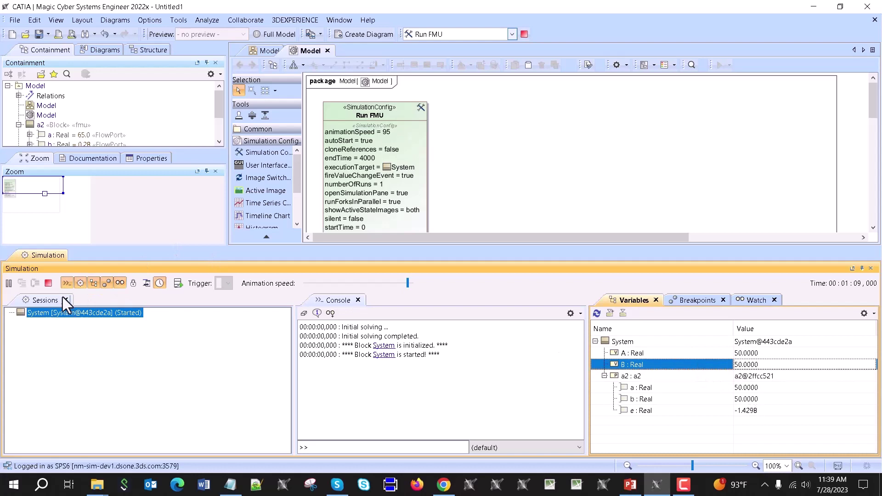
click(51, 285)
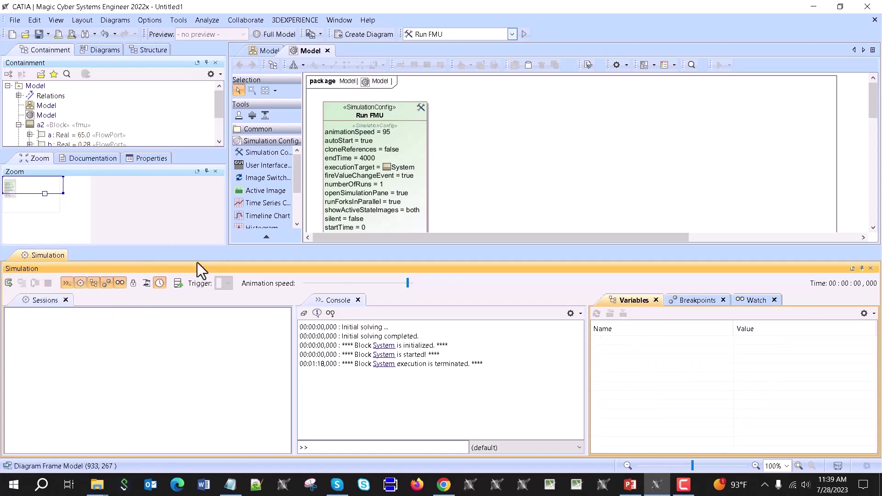
Step: Rerun Run FMU, inspect a2's a, b and e values, then close the Simulation panel
click(871, 268)
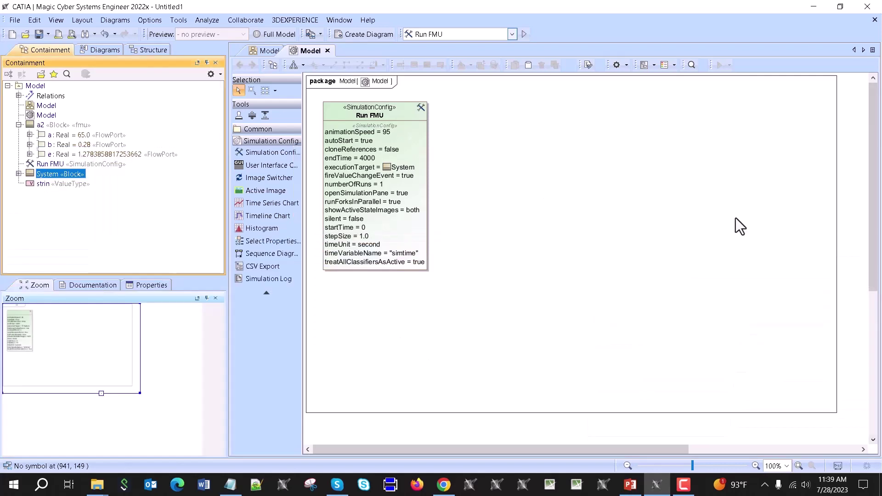
click(524, 34)
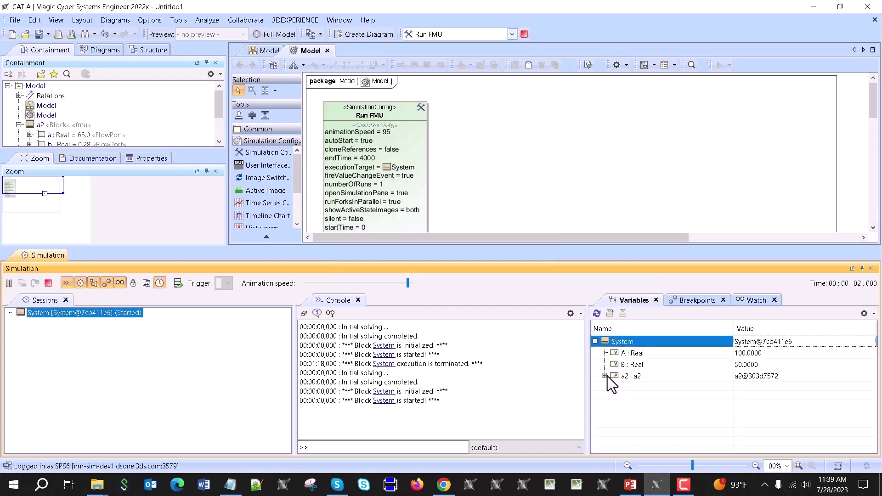
click(605, 376)
click(751, 354)
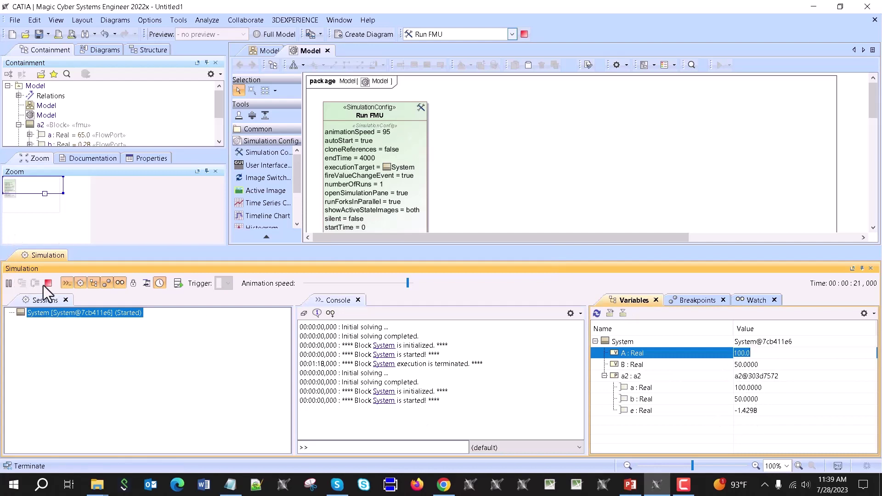
click(871, 268)
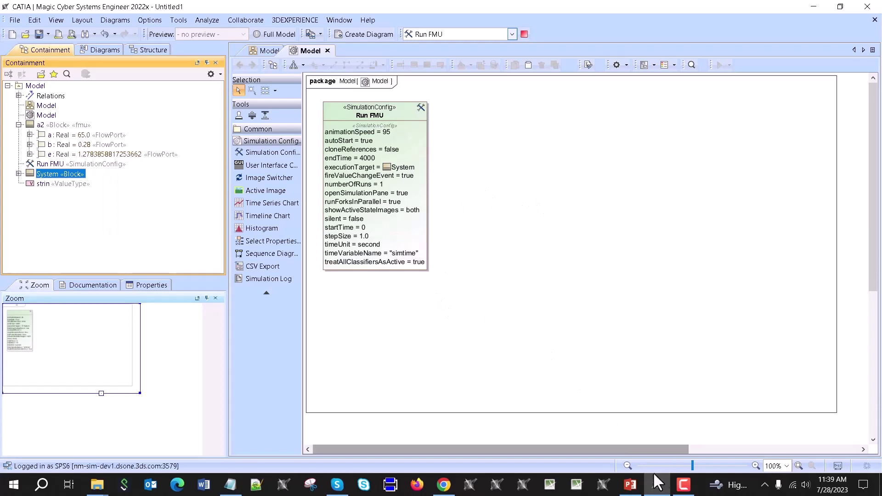
mouse_move(634, 492)
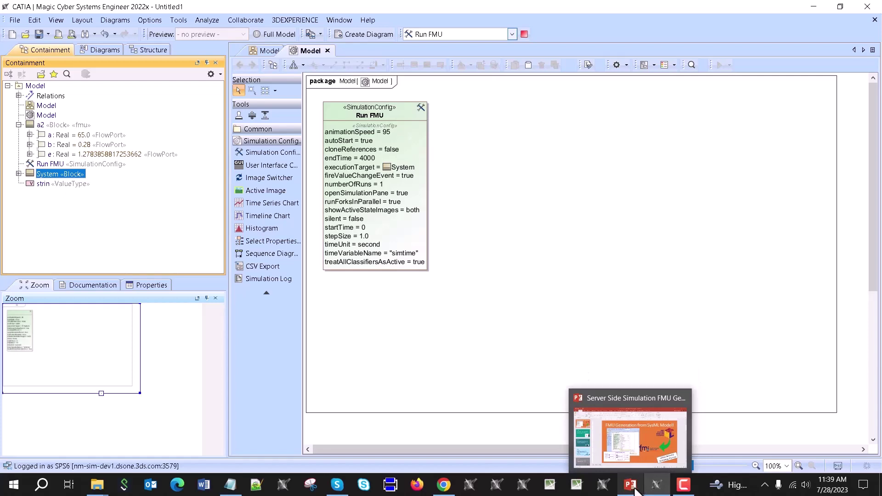
Step: Present the FMU deck from the Solution slide (slide 2) and advance to Value
click(633, 456)
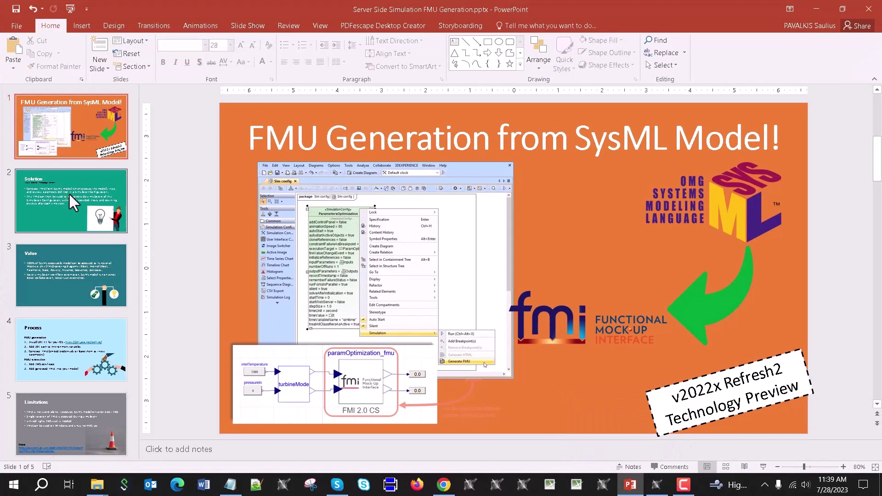
click(70, 195)
click(763, 467)
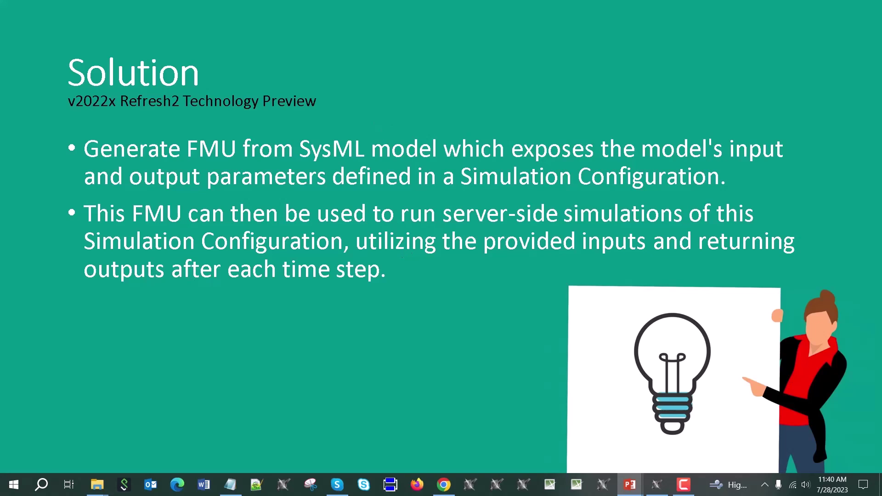
key(Right)
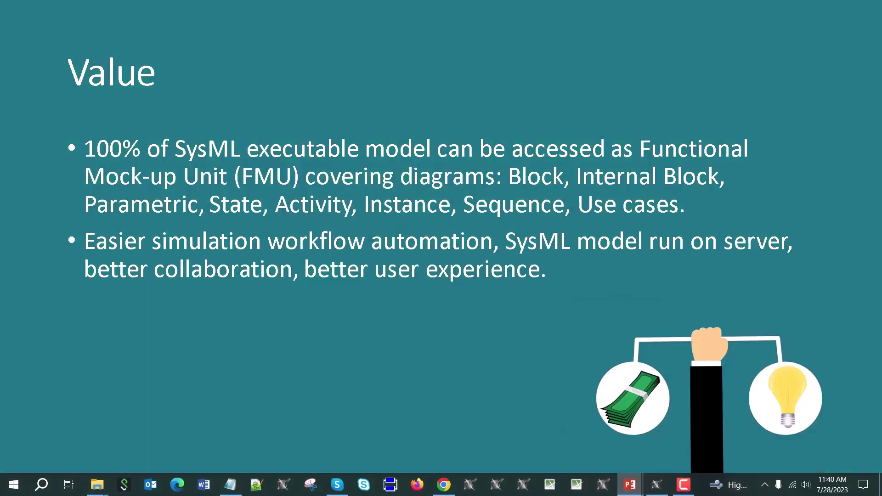
Step: Advance to the Process slide and search Windows for environment variables settings
click(233, 203)
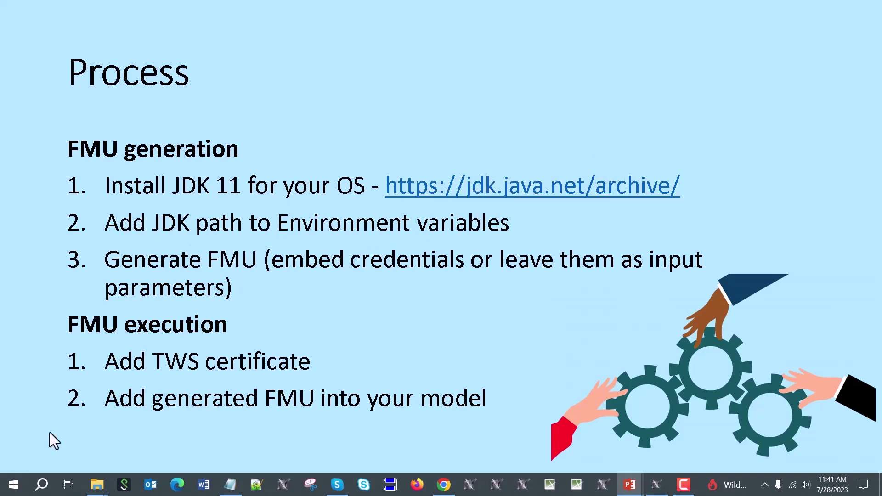
click(42, 485)
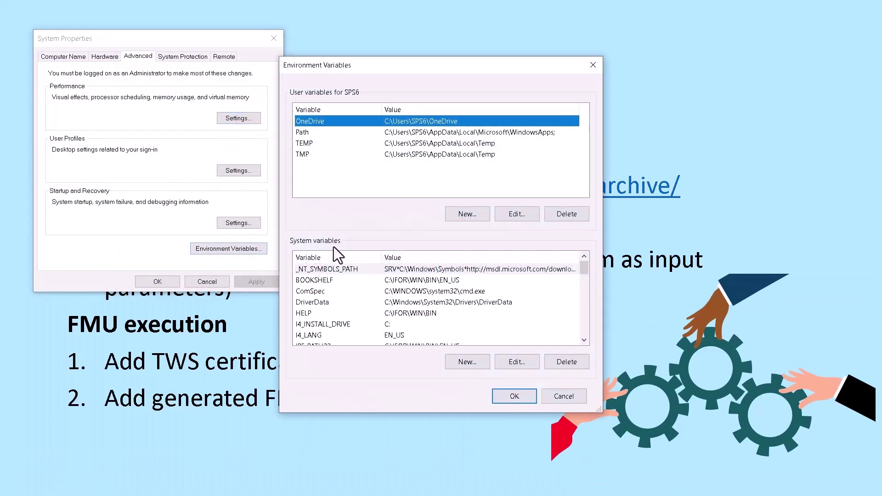
Step: Scroll System variables and select JAVA_HOME, which points to the JDK 11 folder
scroll(330, 304, down, 2)
scroll(319, 280, up, 2)
scroll(322, 292, down, 1)
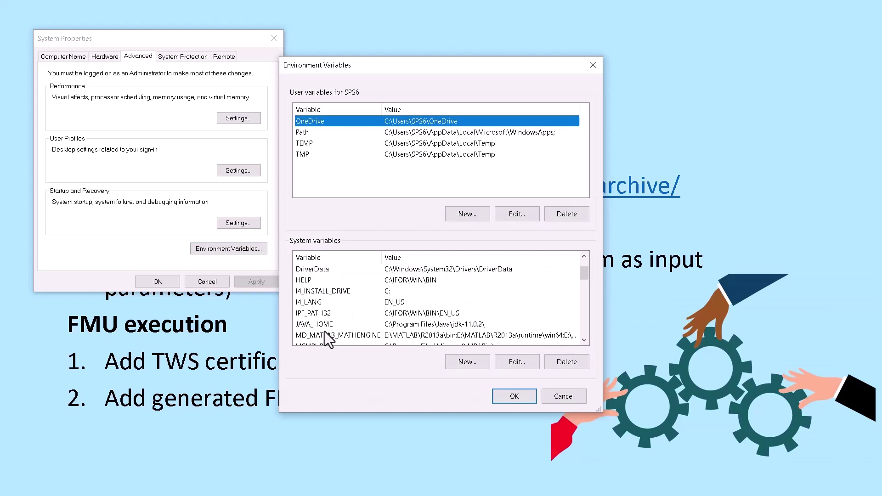
click(315, 323)
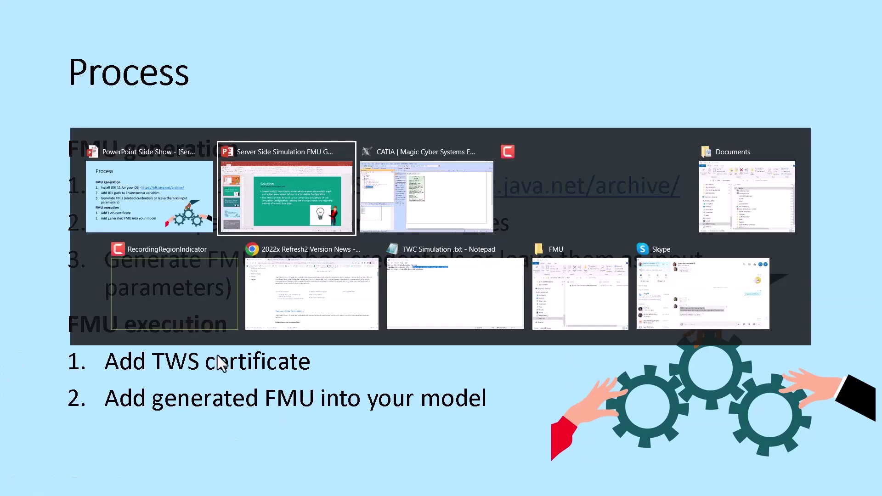
key(alt+Tab)
key(alt+Tab)
key(alt+Tab)
key(alt+Tab)
key(alt+Tab)
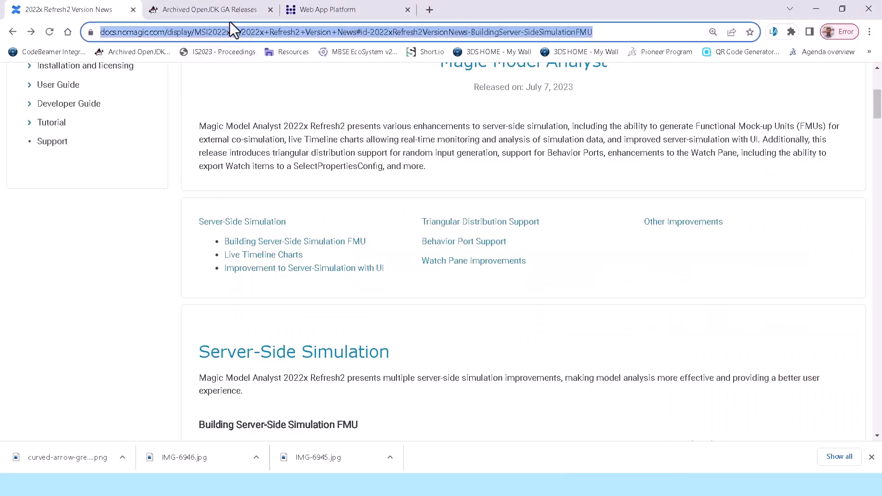
Step: View the details of the server's self-issued 10.81.133.11 certificate in Web App Platform
click(324, 8)
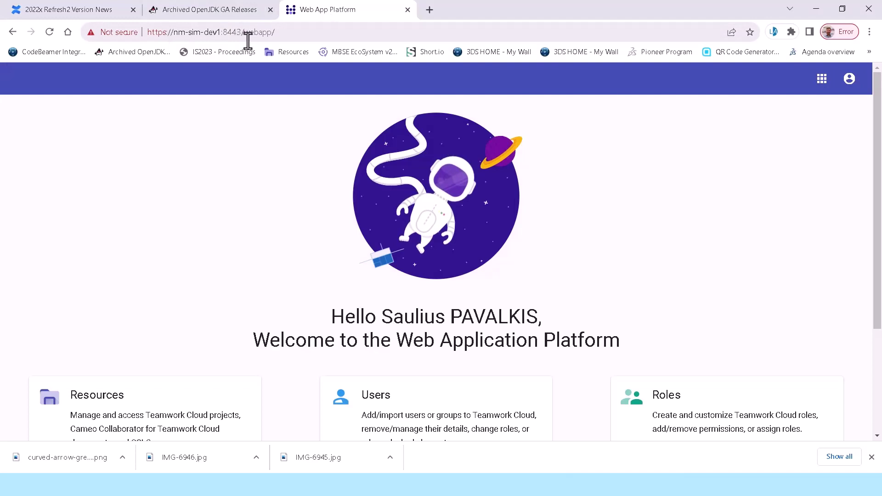
click(115, 36)
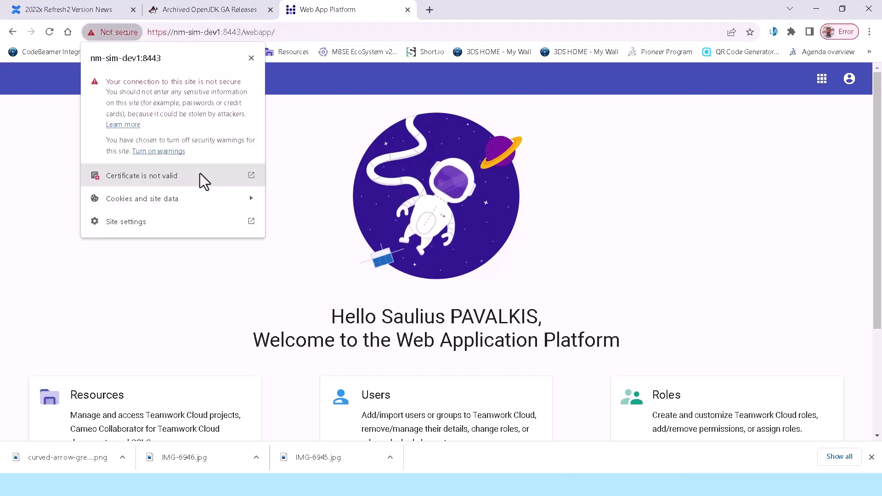
click(252, 174)
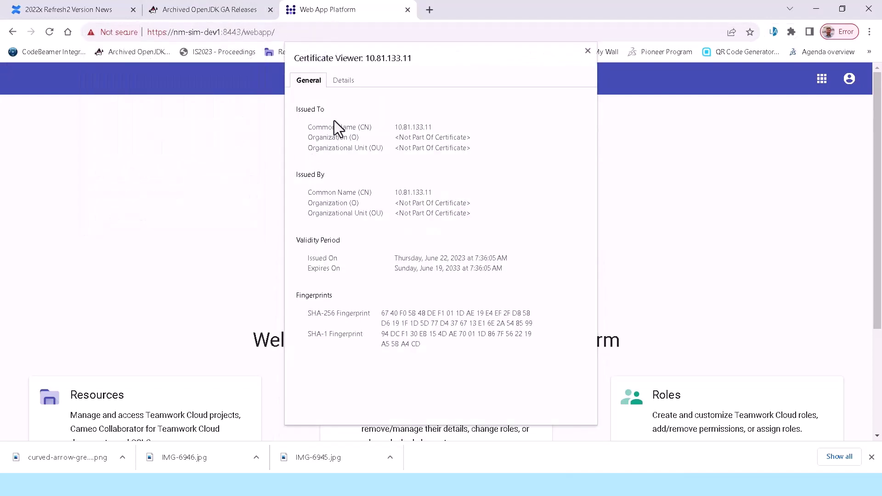
click(343, 81)
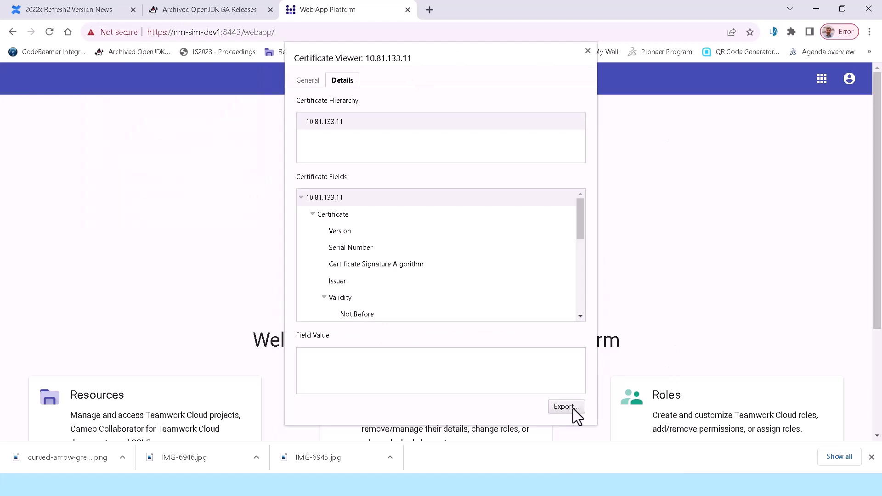
Step: Close the certificate viewer and return to slide 2 of the FMU presentation
click(588, 50)
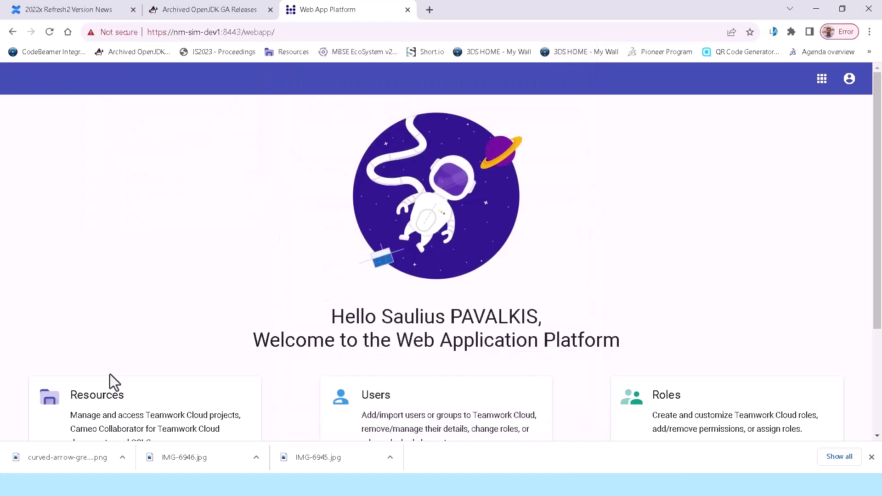
key(alt+Tab)
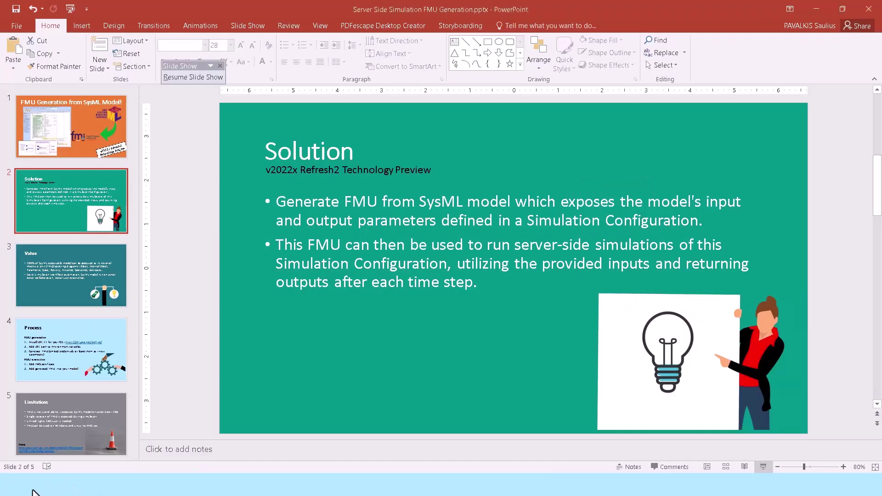
key(alt+Tab)
key(alt+Tab)
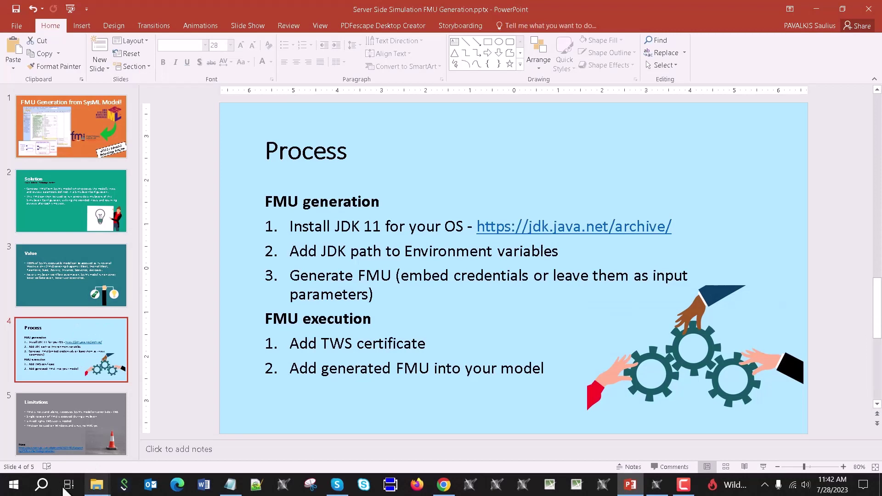
Step: Launch Manage user certificates and list the Personal certificates, including 10.81.133.11
click(41, 484)
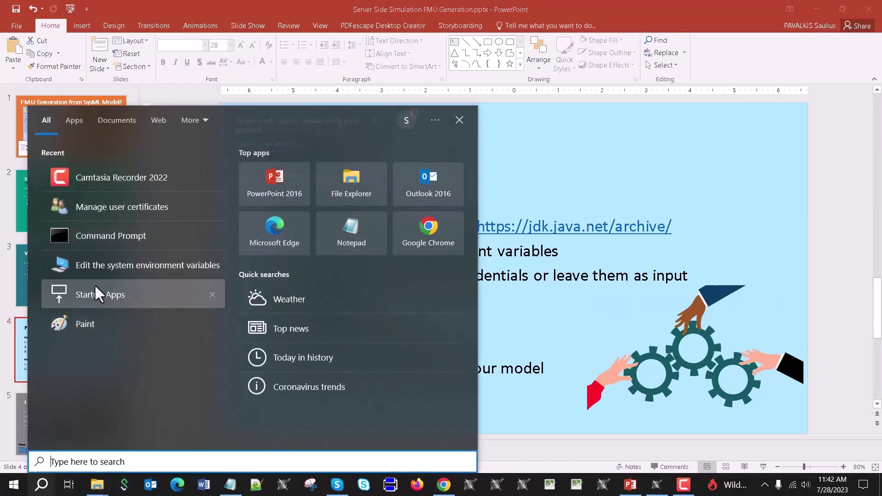
click(106, 208)
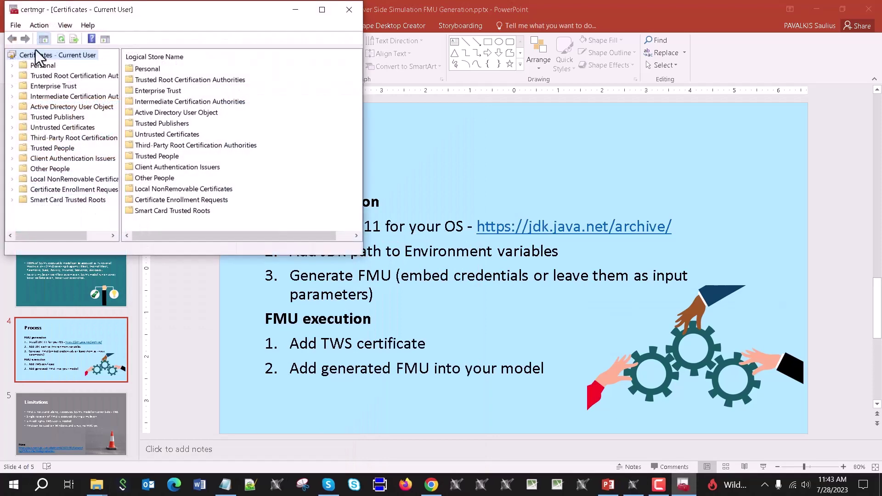
click(17, 26)
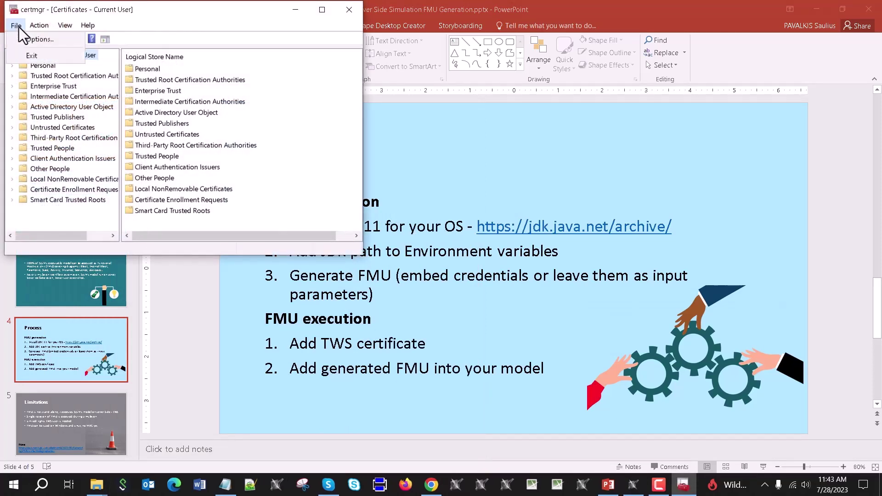
click(64, 96)
click(31, 65)
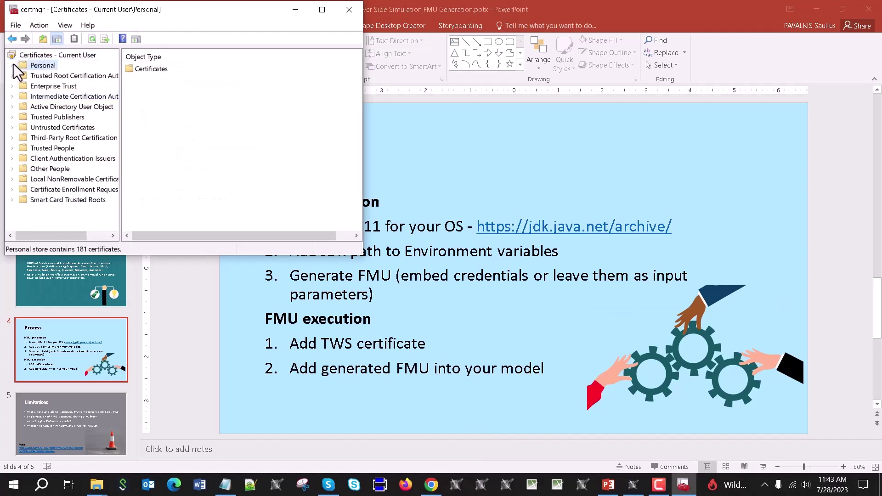
click(12, 65)
click(45, 76)
Step: Show the All Tasks > Import option for Personal certificates, then minimize certmgr
right_click(47, 77)
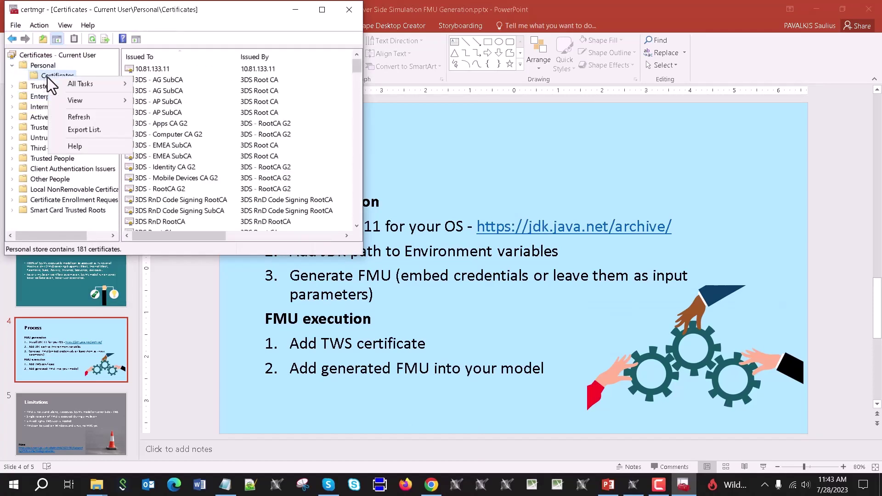
mouse_move(111, 87)
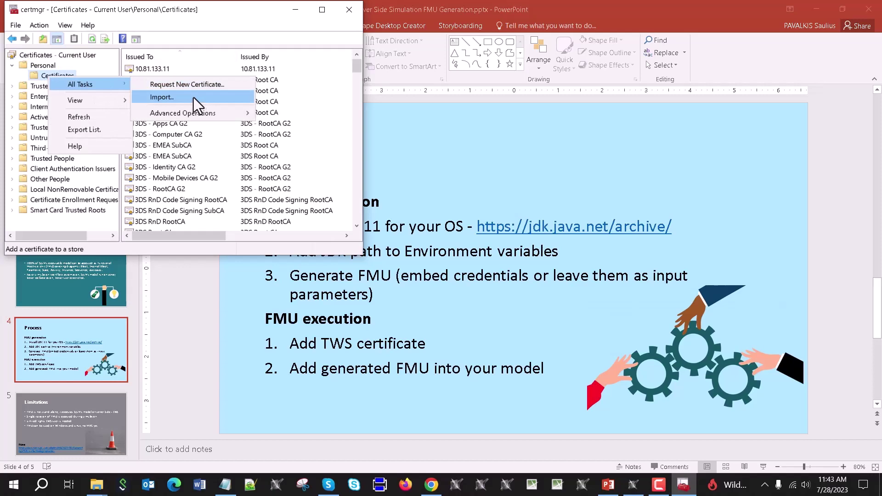
click(283, 26)
click(295, 9)
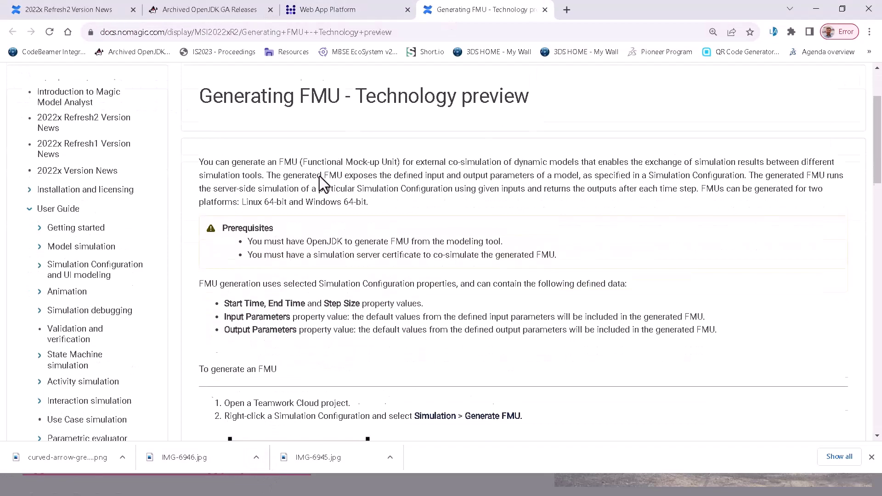
scroll(409, 152, down, 20)
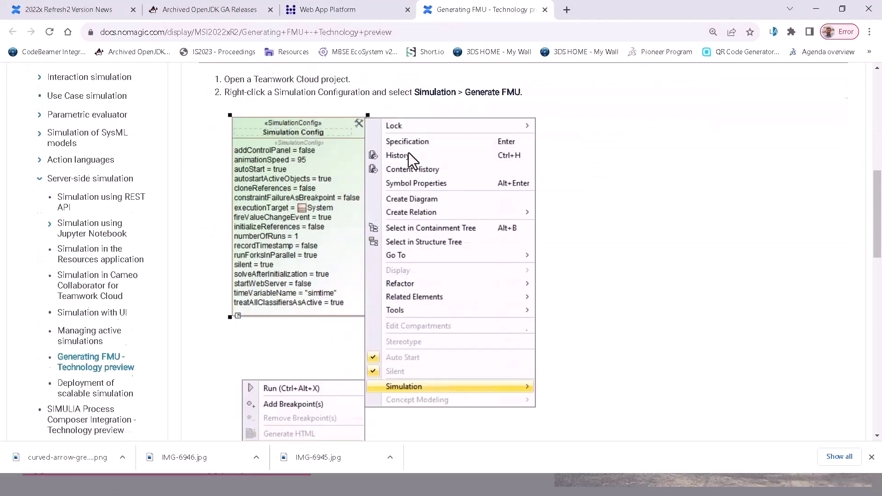
Step: Review the OpenJDK and certificate prerequisites on Generating FMU, then return to 2022x Refresh2 Version News
scroll(408, 157, up, 20)
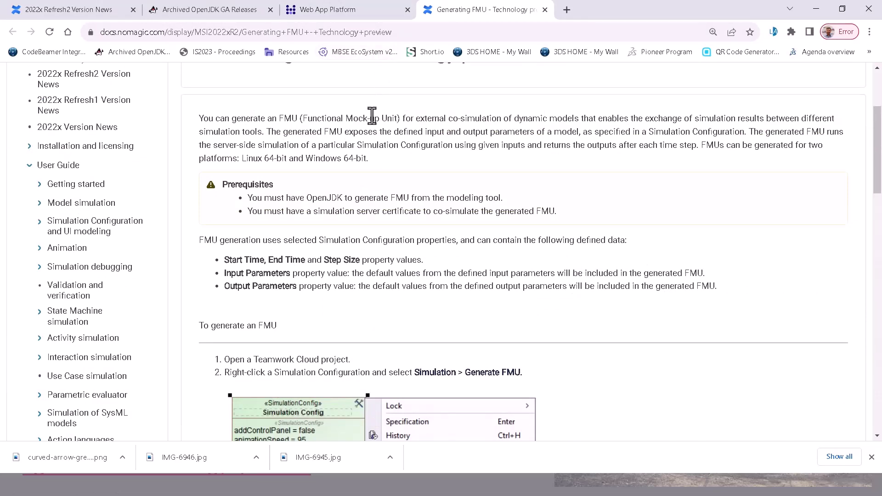
scroll(375, 115, up, 3)
click(79, 12)
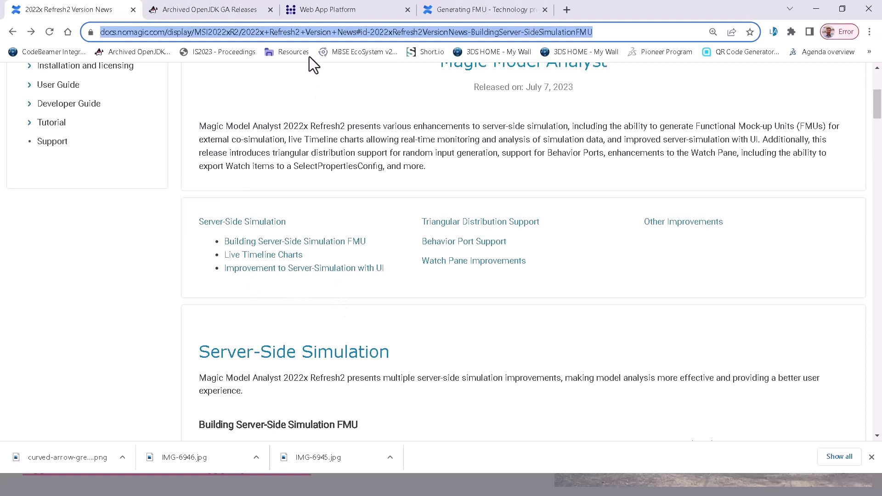
Step: Open Web App Platform Resources and confirm the Task manager's Simulation tab shows no active simulations
click(334, 11)
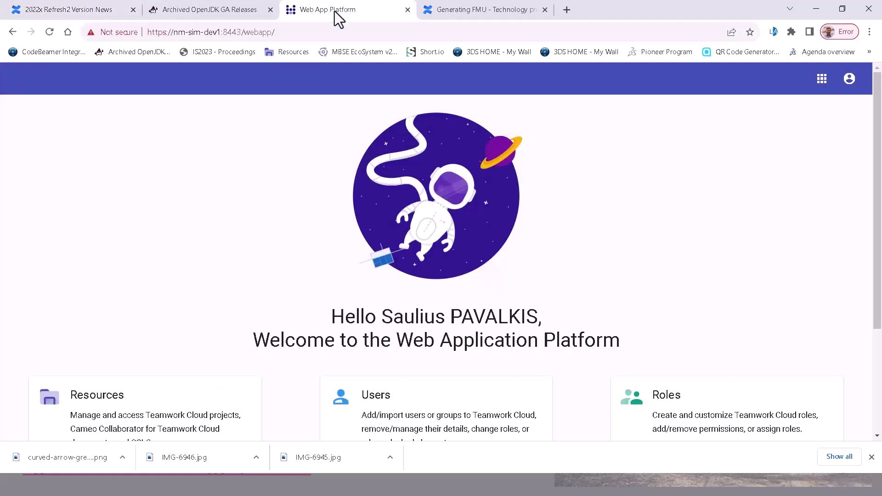
click(850, 80)
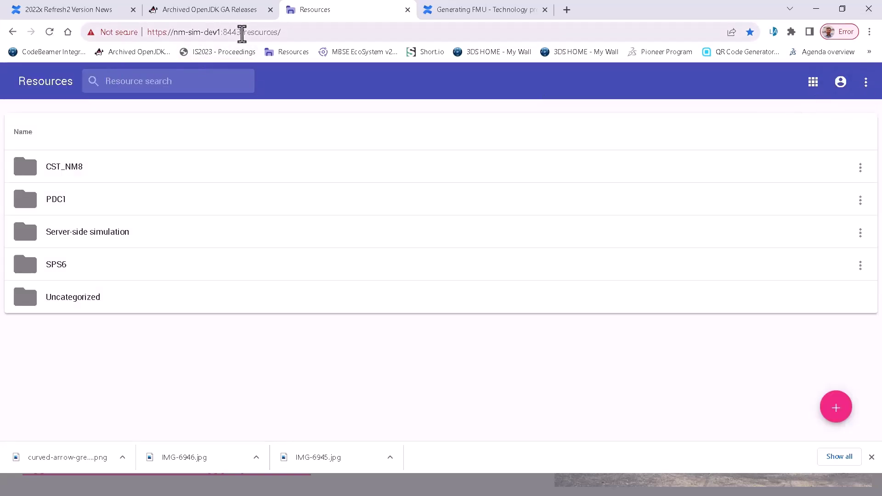
click(867, 82)
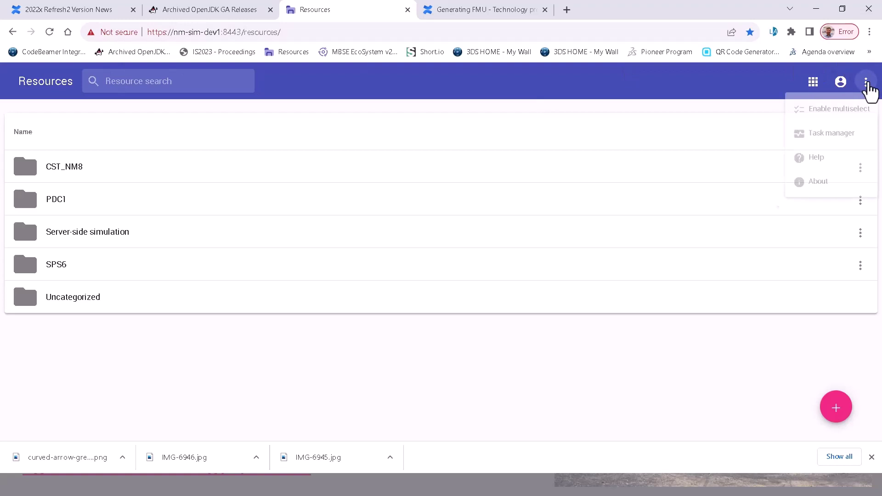
click(821, 142)
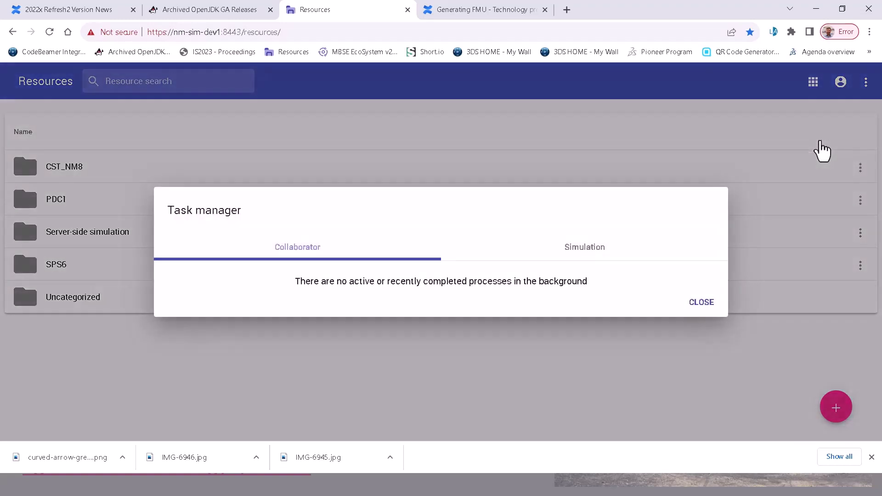
click(544, 260)
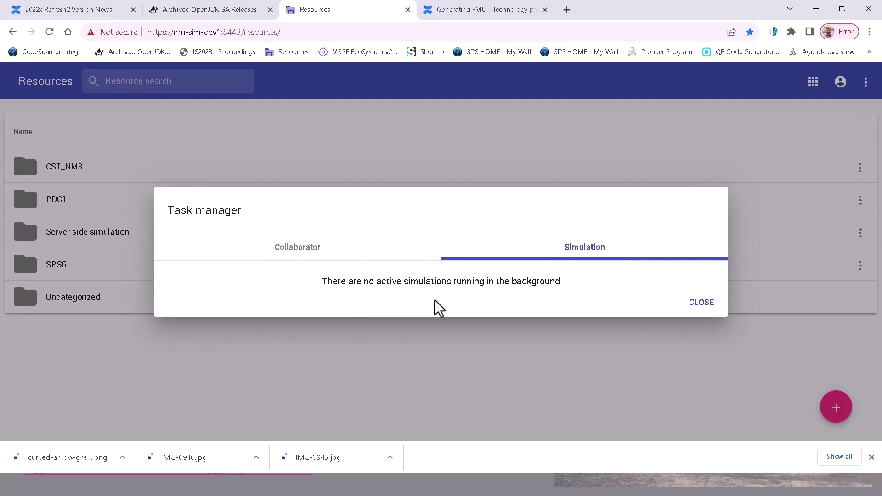
click(702, 304)
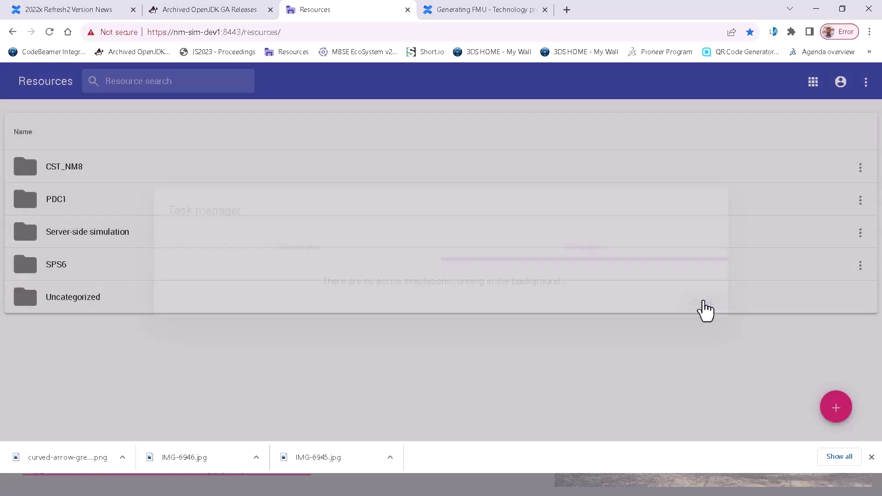